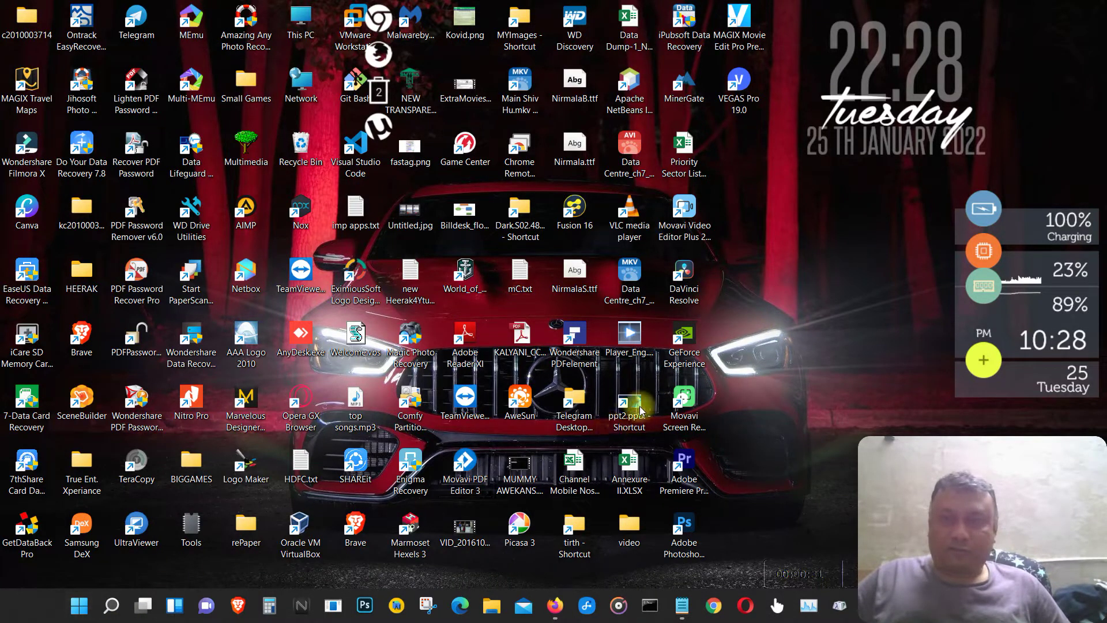
View This PC's properties from File Explorer, landing on the Settings About page.
{"action": "left_click", "coordinate": [489, 607]}
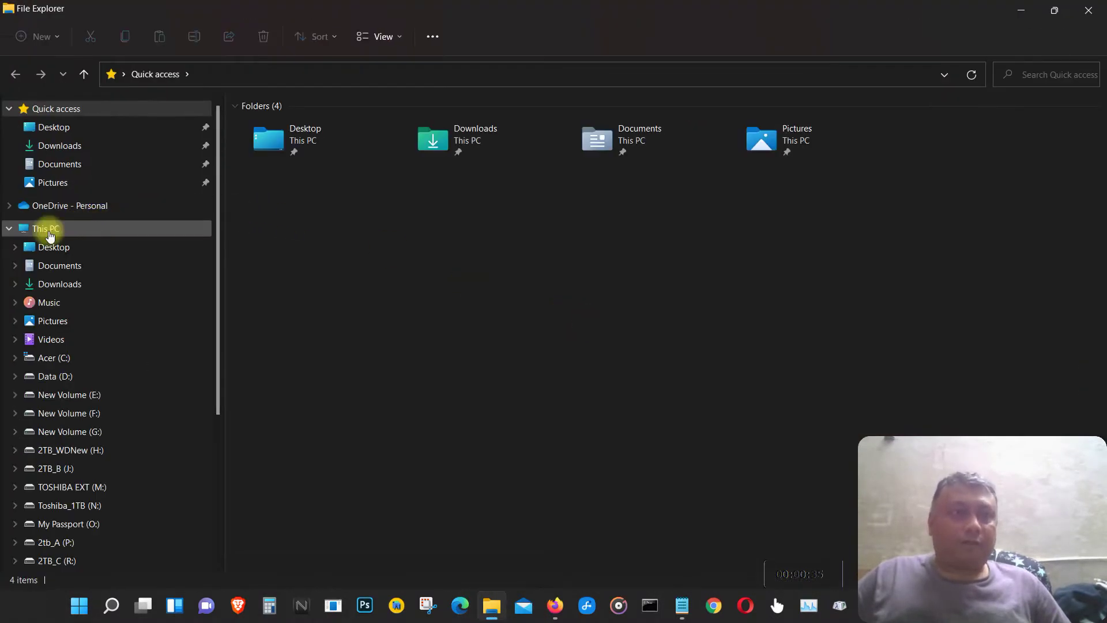
{"action": "right_click", "coordinate": [48, 233]}
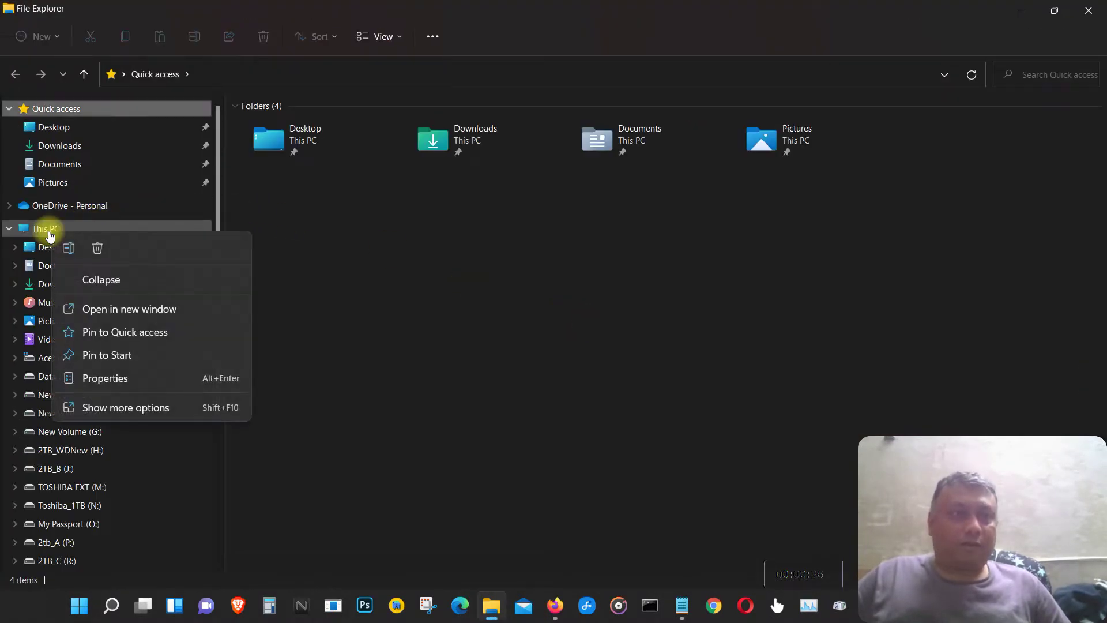
{"action": "left_click", "coordinate": [109, 404]}
{"action": "left_click", "coordinate": [139, 393]}
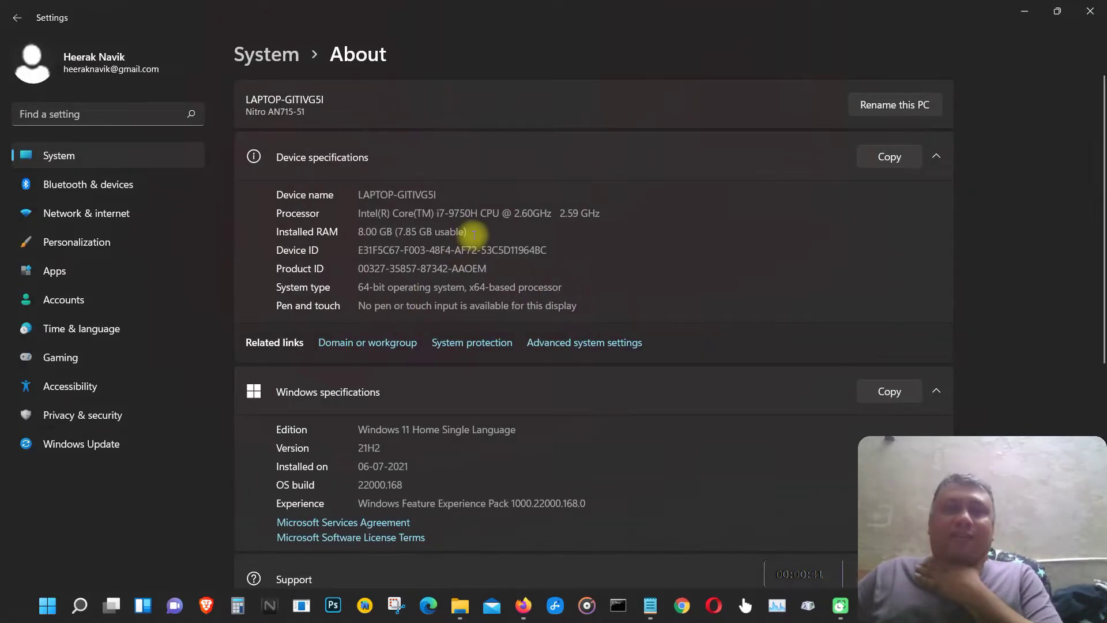
{"action": "scroll", "coordinate": [567, 279], "scroll_direction": "down", "scroll_amount": 2}
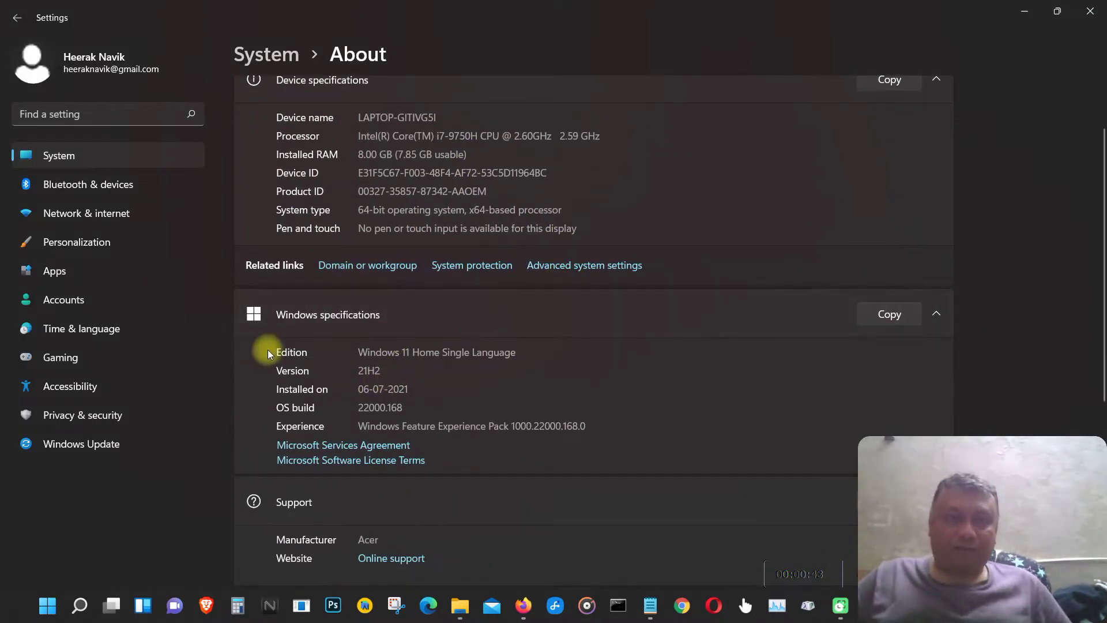
Highlight the Windows edition name under Windows specifications, then close Settings.
{"action": "left_click_drag", "start_coordinate": [506, 352], "coordinate": [334, 348]}
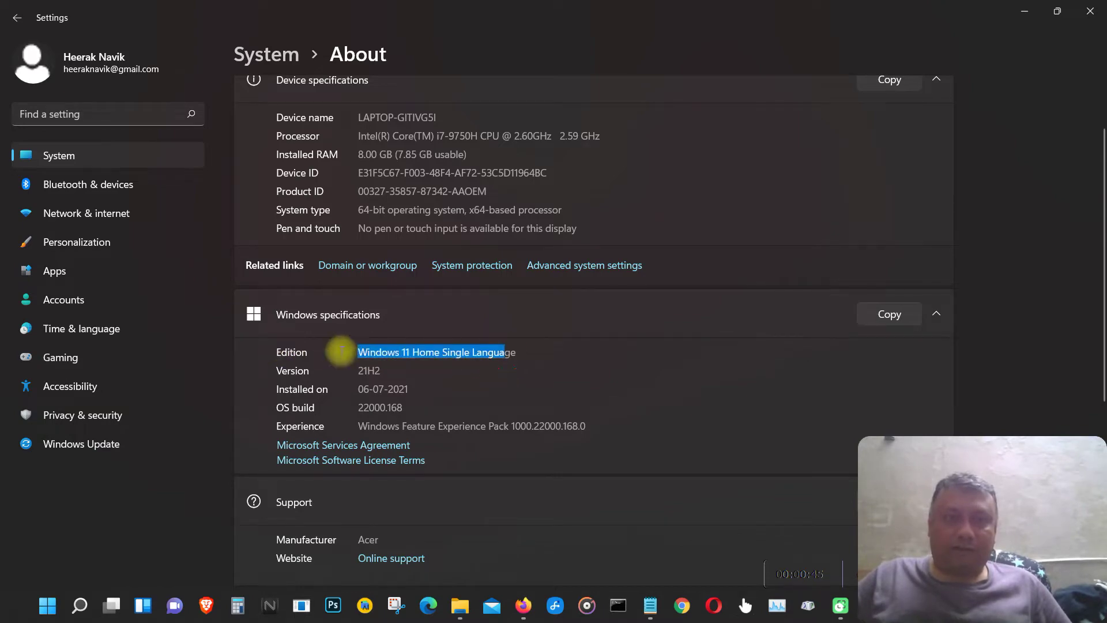
{"action": "left_click", "coordinate": [459, 351]}
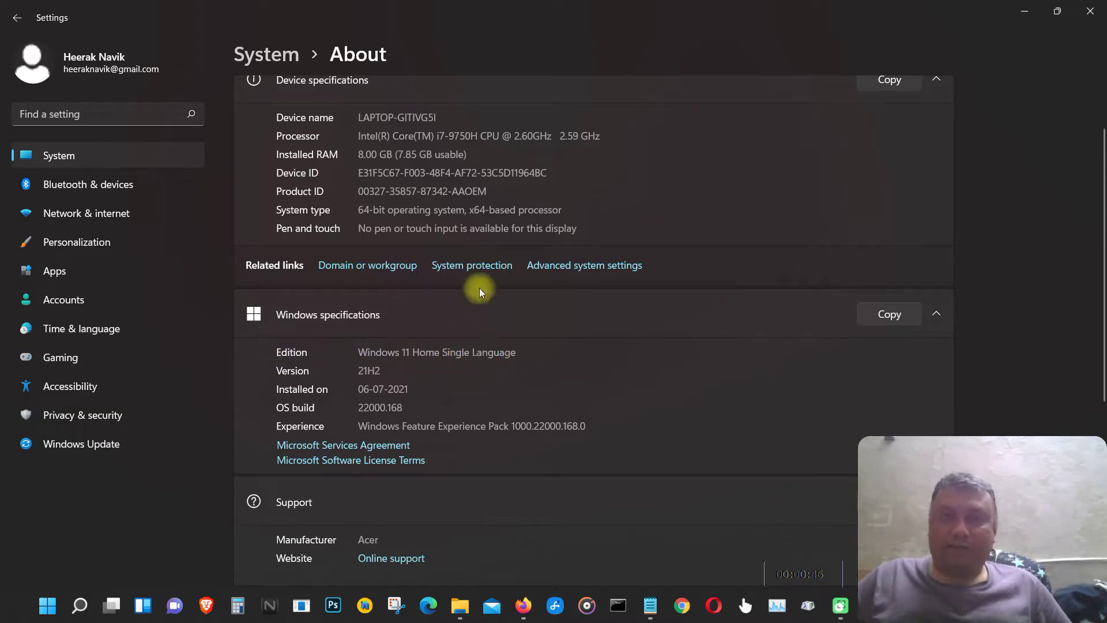
{"action": "left_click", "coordinate": [1090, 10]}
Close File Explorer and open c:\windows\temp through the Run dialog.
{"action": "left_click", "coordinate": [1091, 11]}
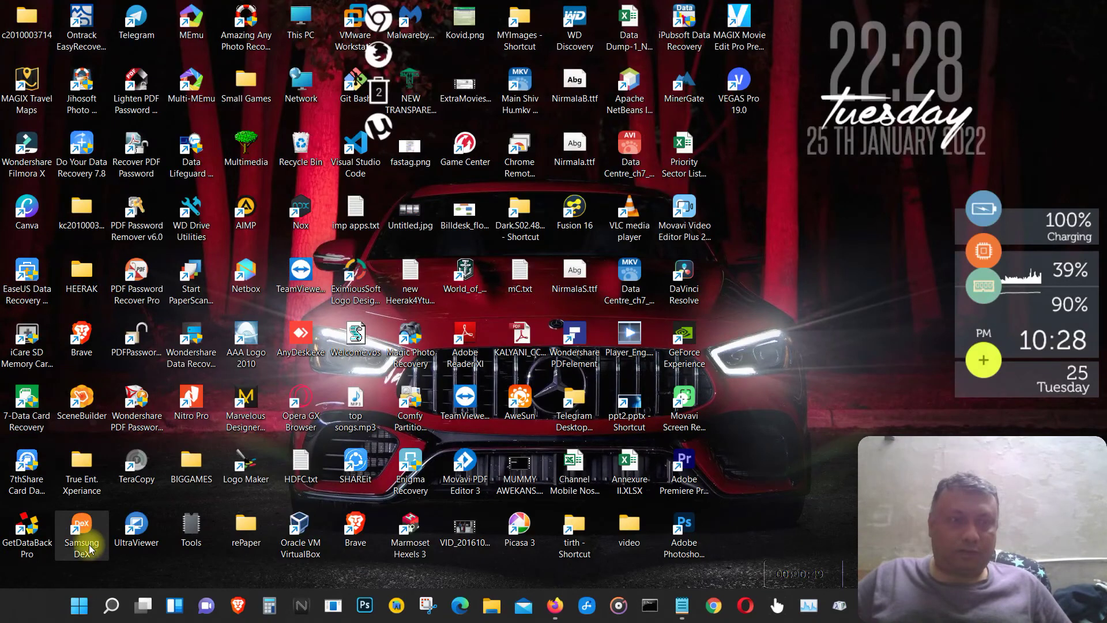
{"action": "right_click", "coordinate": [79, 605]}
{"action": "left_click", "coordinate": [56, 524]}
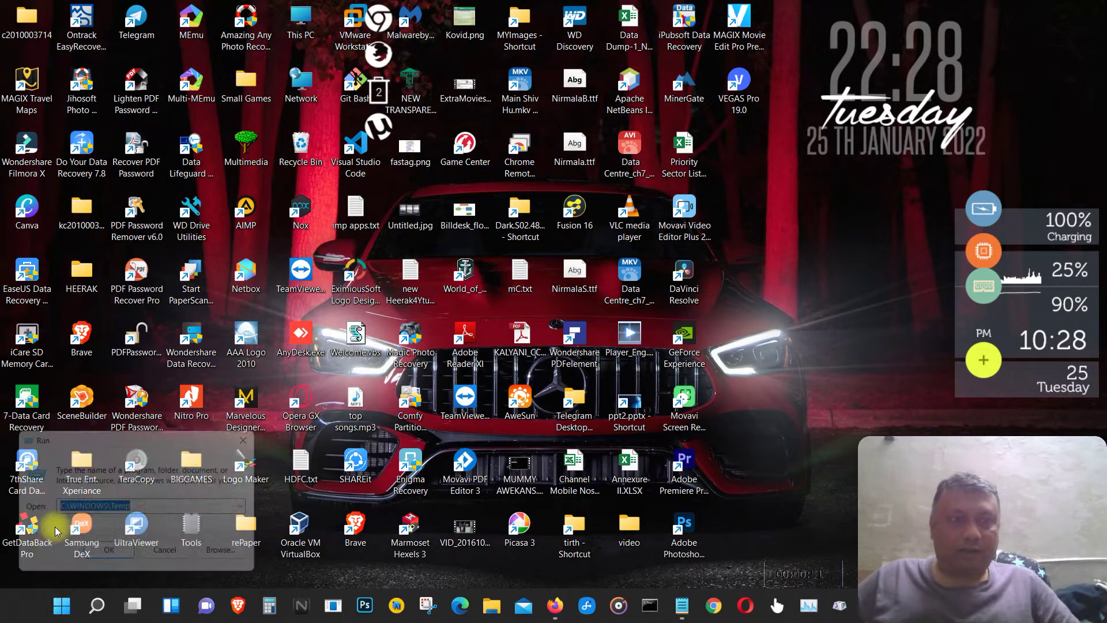
{"action": "type", "text": "c:\\"}
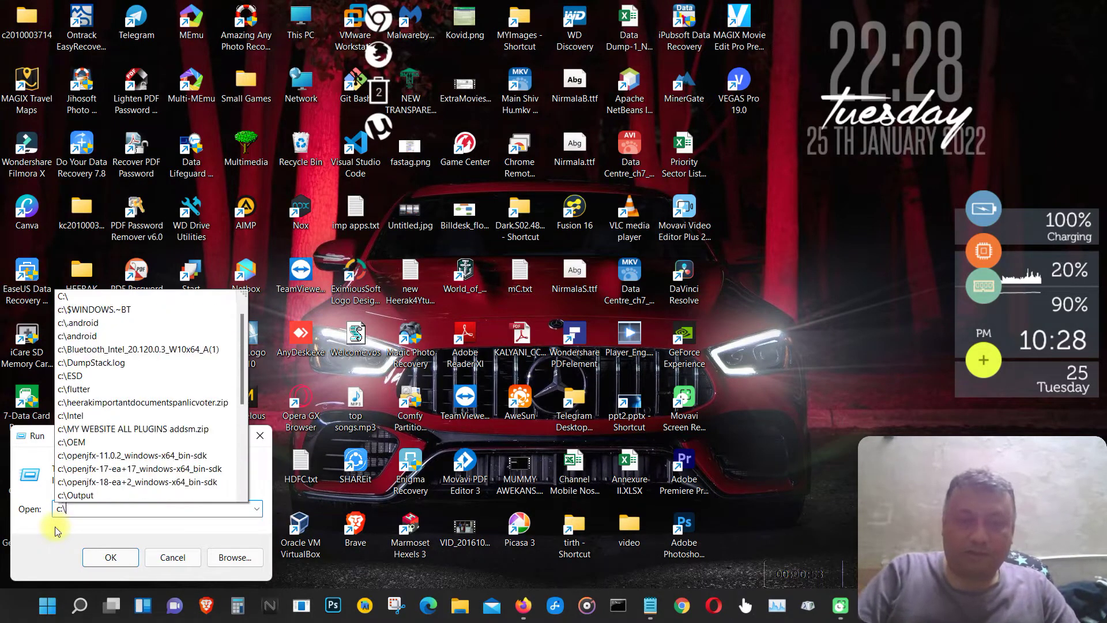
{"action": "type", "text": "windows\\temp"}
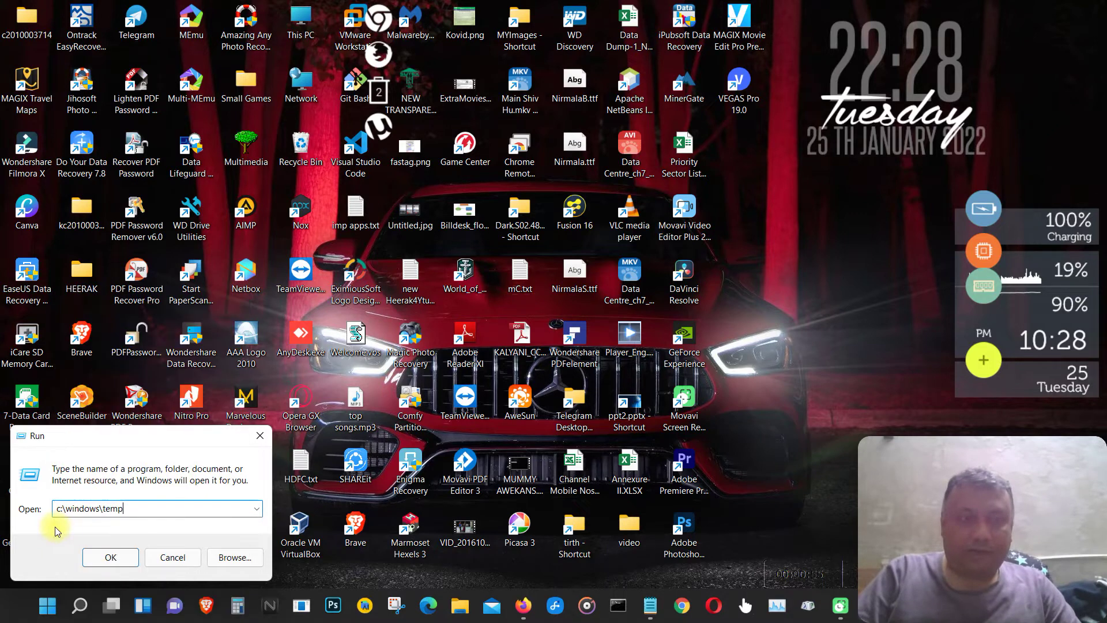
{"action": "key", "text": "Return"}
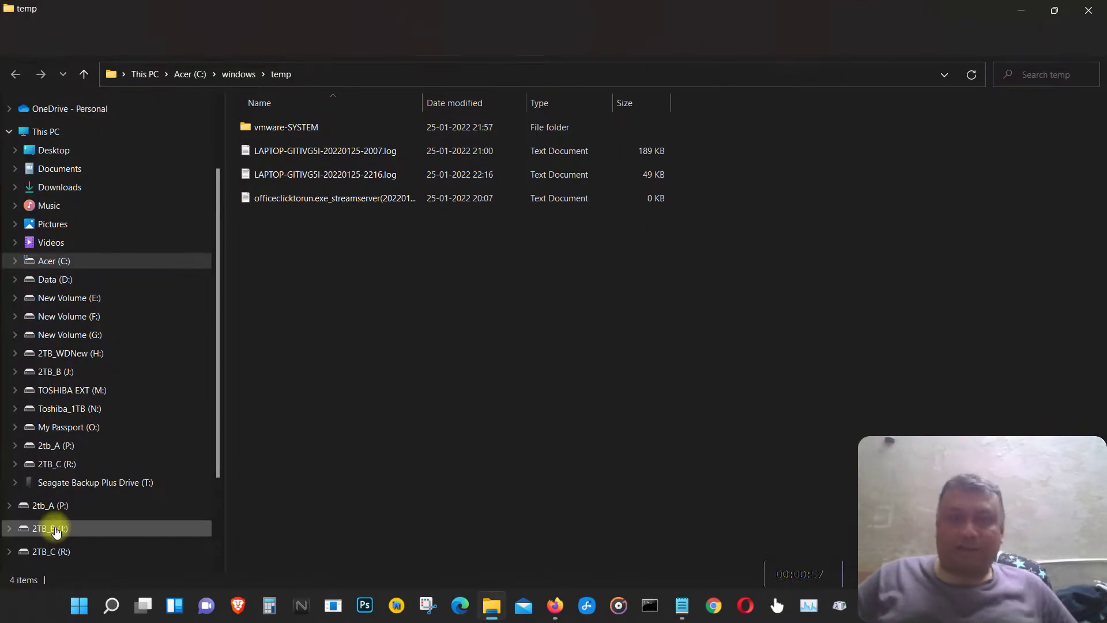
Select all items in the Windows temp folder and permanently delete them.
{"action": "left_click_drag", "start_coordinate": [503, 401], "coordinate": [308, 96]}
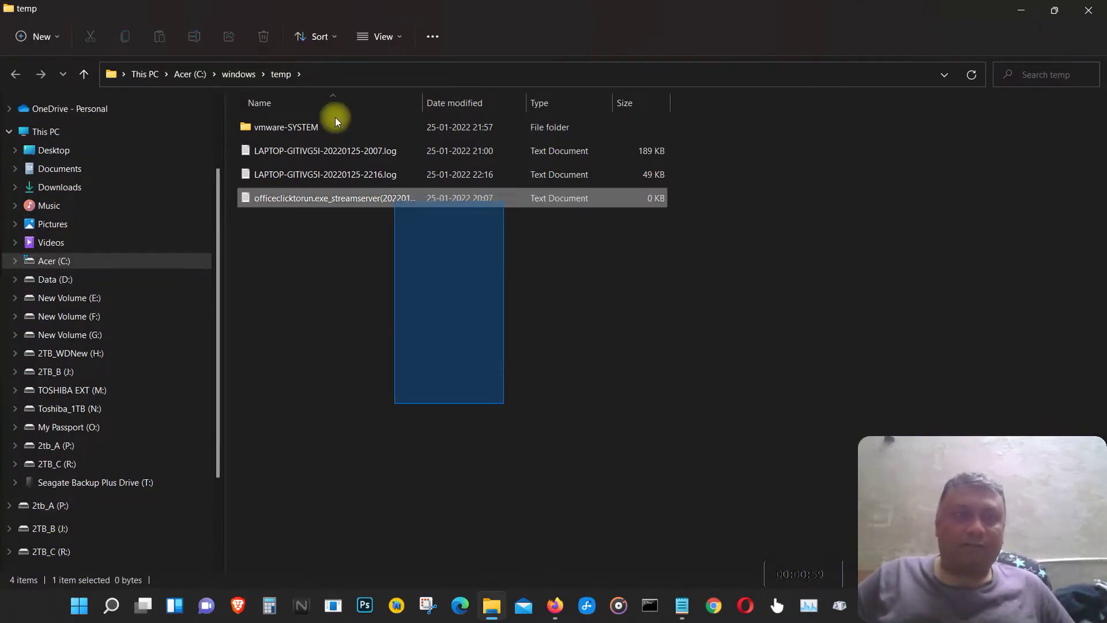
{"action": "left_click", "coordinate": [789, 218]}
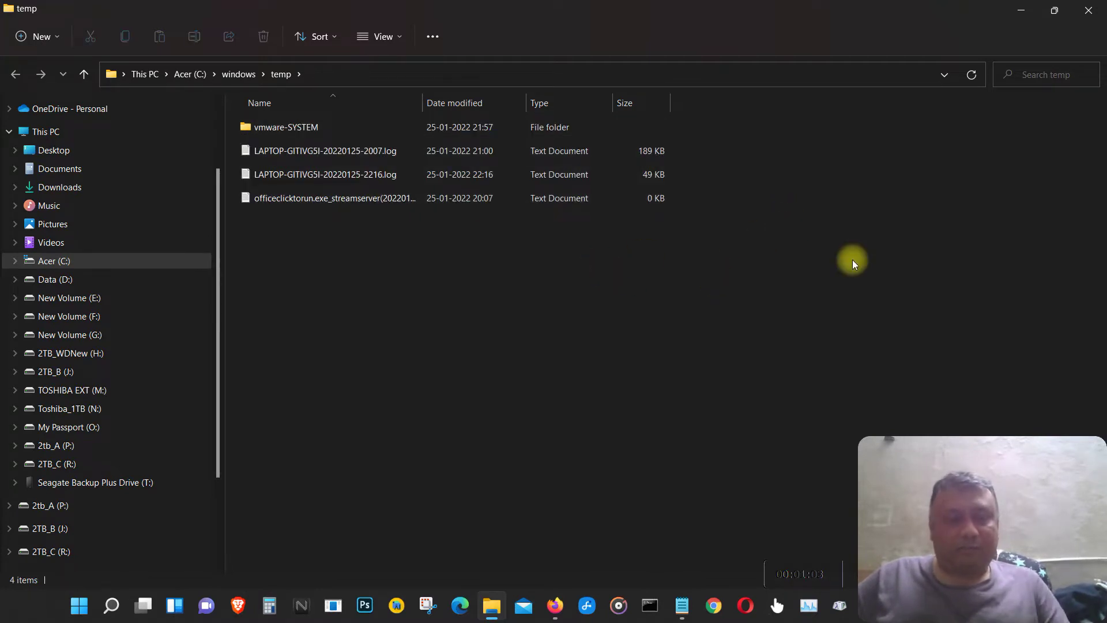
{"action": "key", "text": "ctrl+a"}
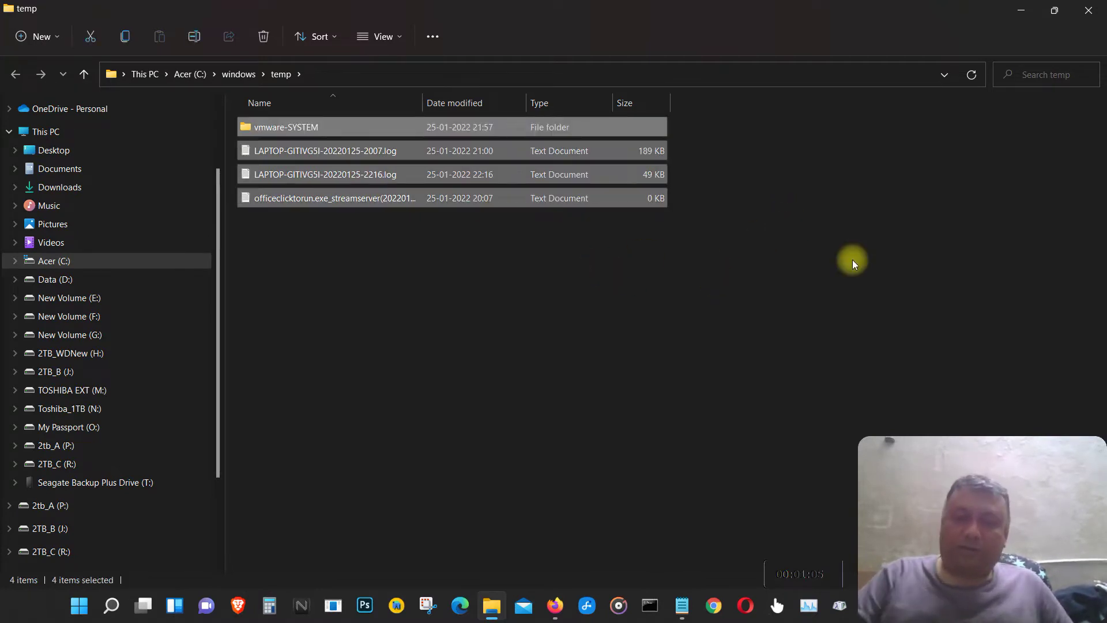
{"action": "key", "text": "shift+Delete"}
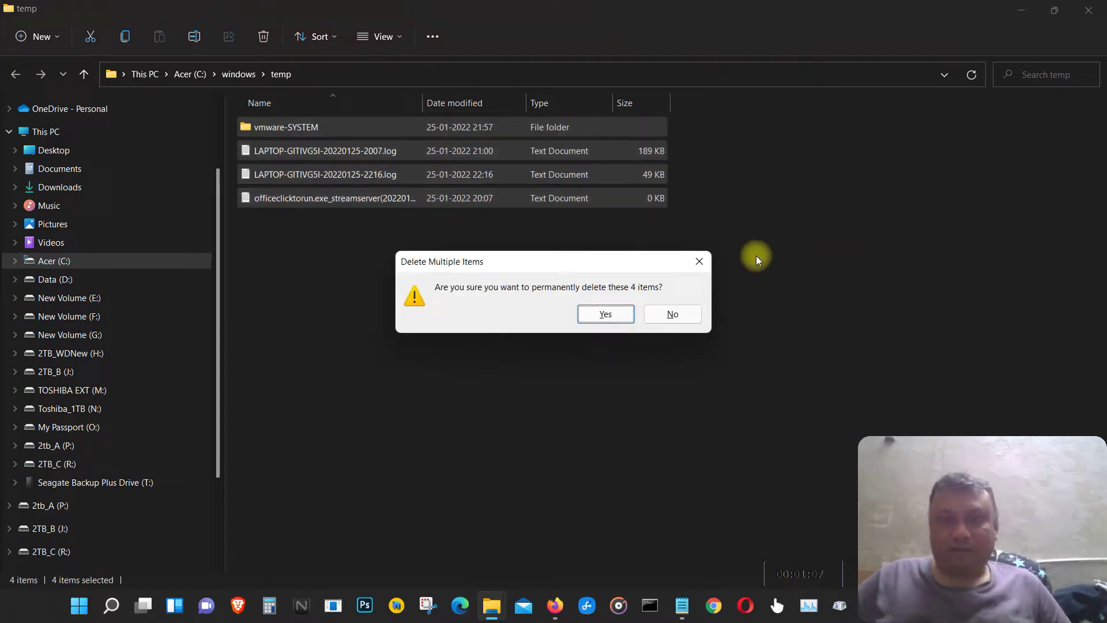
{"action": "left_click", "coordinate": [619, 320]}
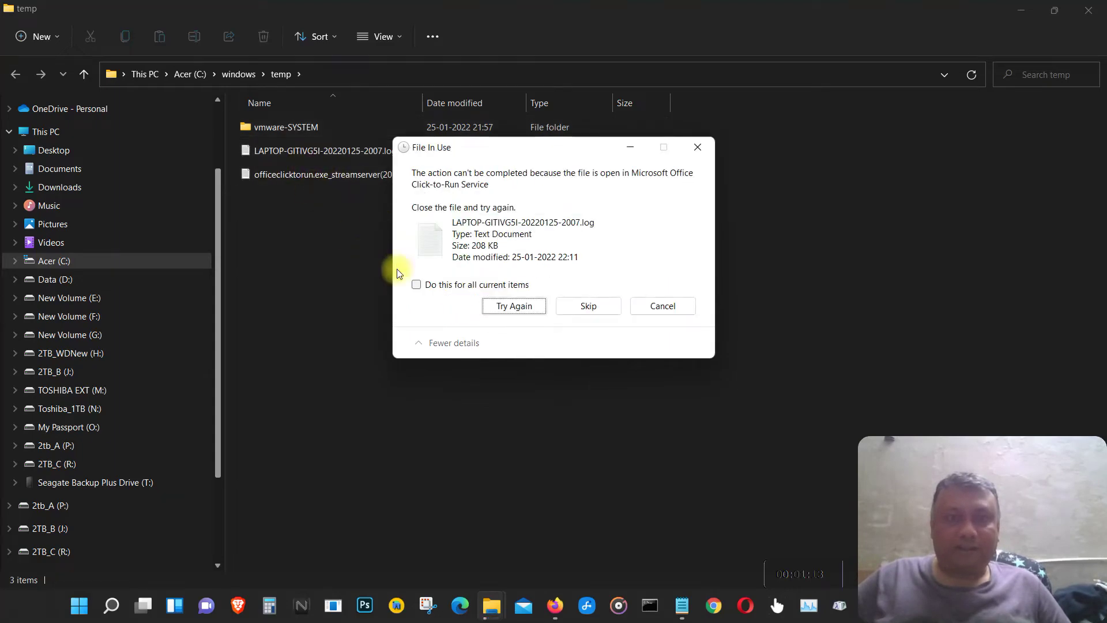
Skip the in-use files, applying the choice to all current items.
{"action": "left_click", "coordinate": [589, 306]}
{"action": "left_click", "coordinate": [453, 288]}
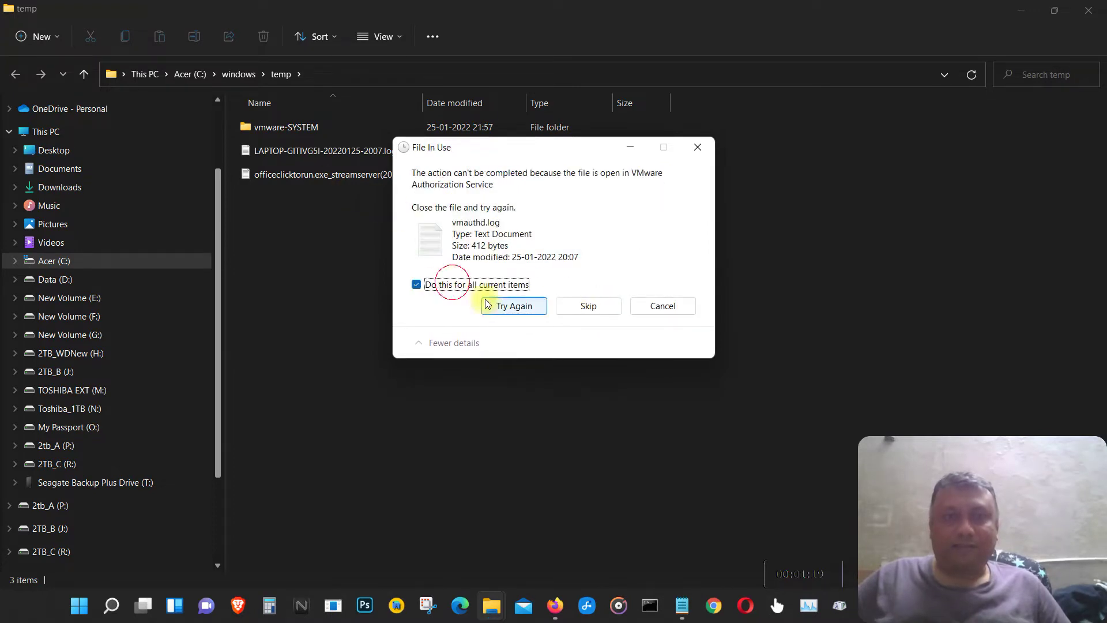
{"action": "left_click", "coordinate": [590, 308]}
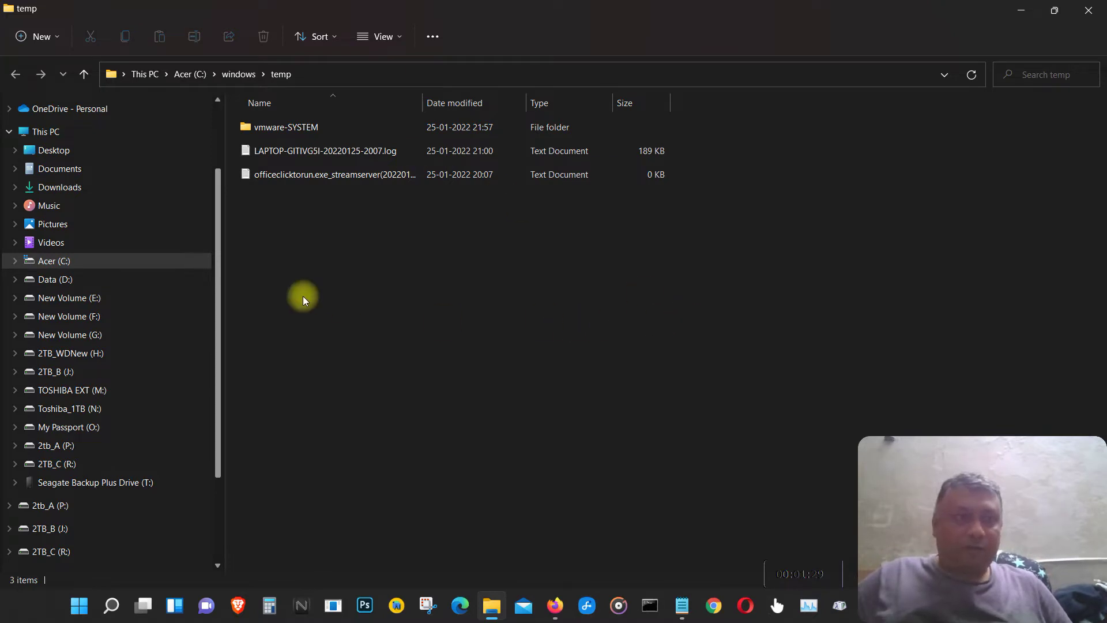
Open the Acer (C:) drive Properties from This PC and start Disk Cleanup.
{"action": "left_click", "coordinate": [45, 259]}
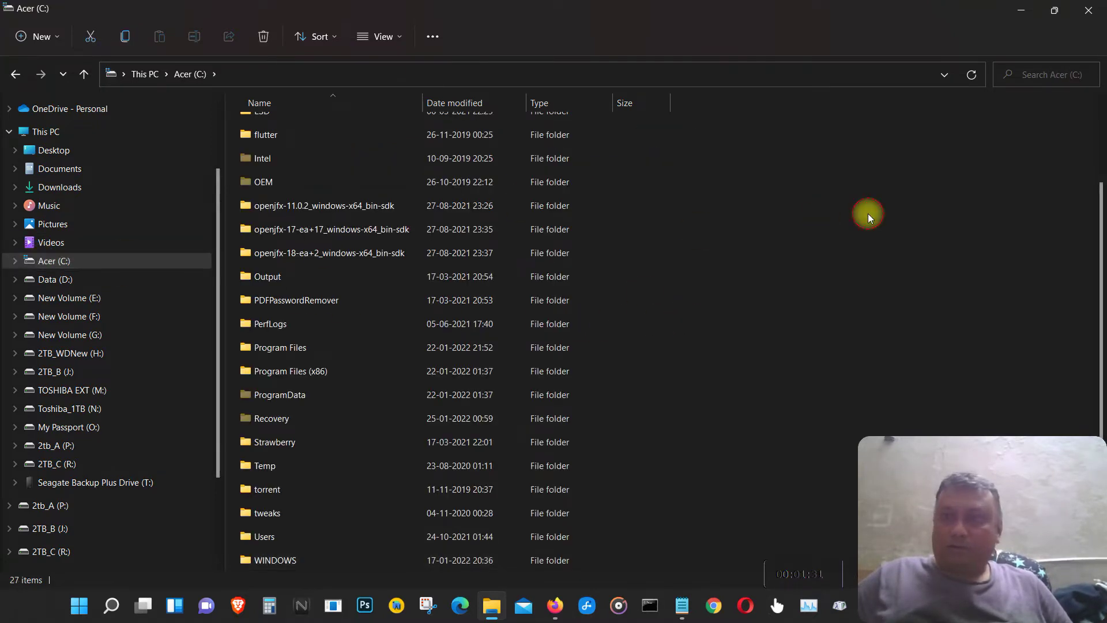
{"action": "left_click", "coordinate": [43, 132]}
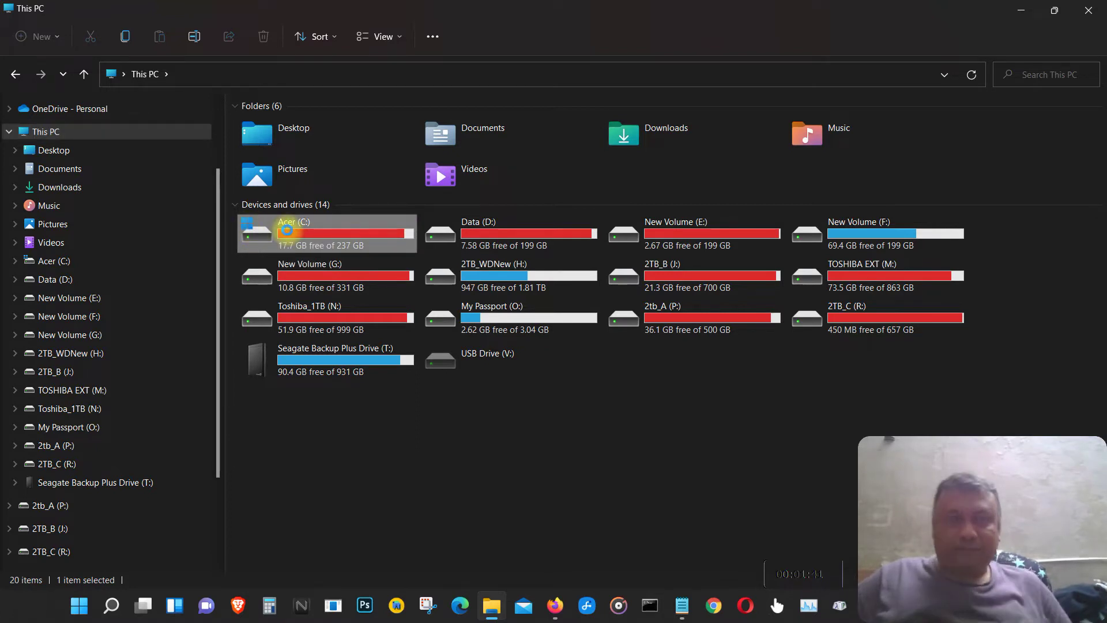
{"action": "right_click", "coordinate": [287, 229]}
{"action": "left_click", "coordinate": [391, 424]}
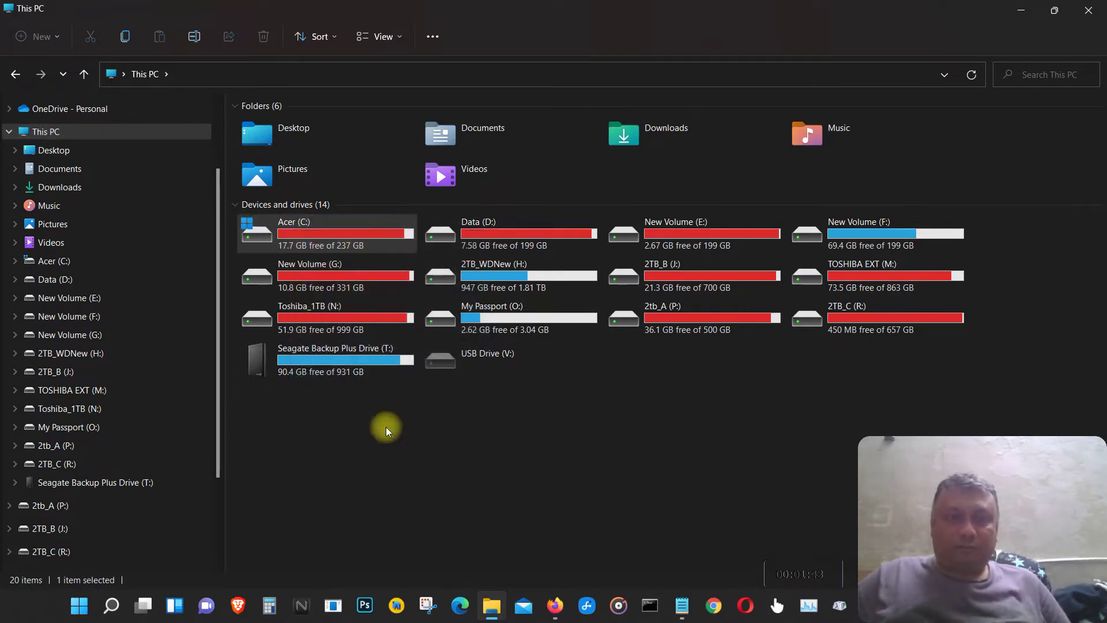
{"action": "left_click", "coordinate": [408, 419]}
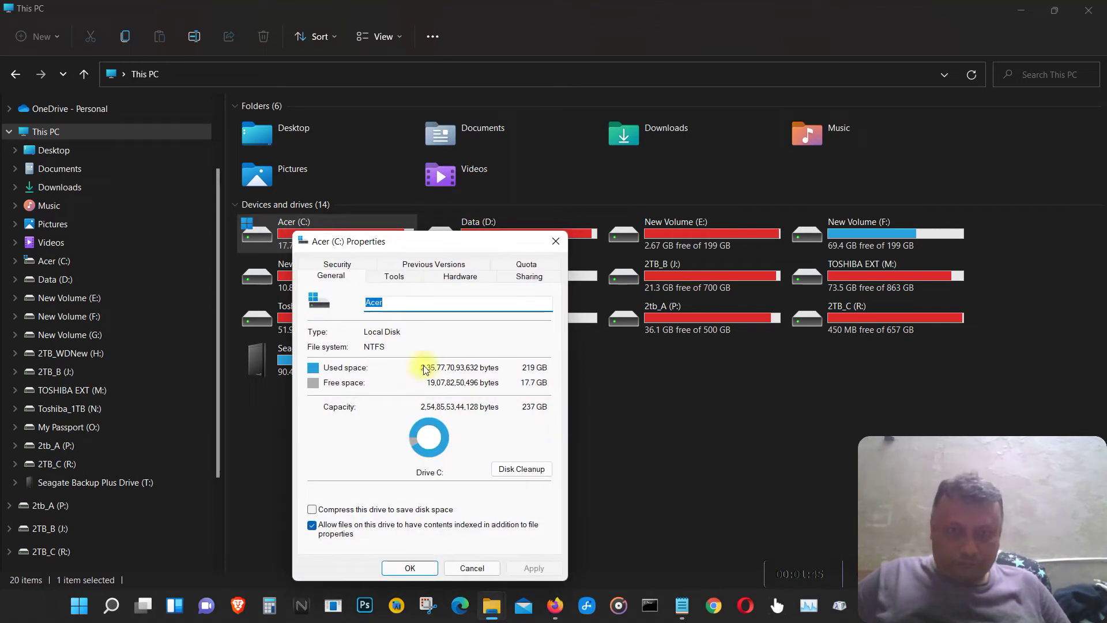
{"action": "left_click", "coordinate": [521, 469]}
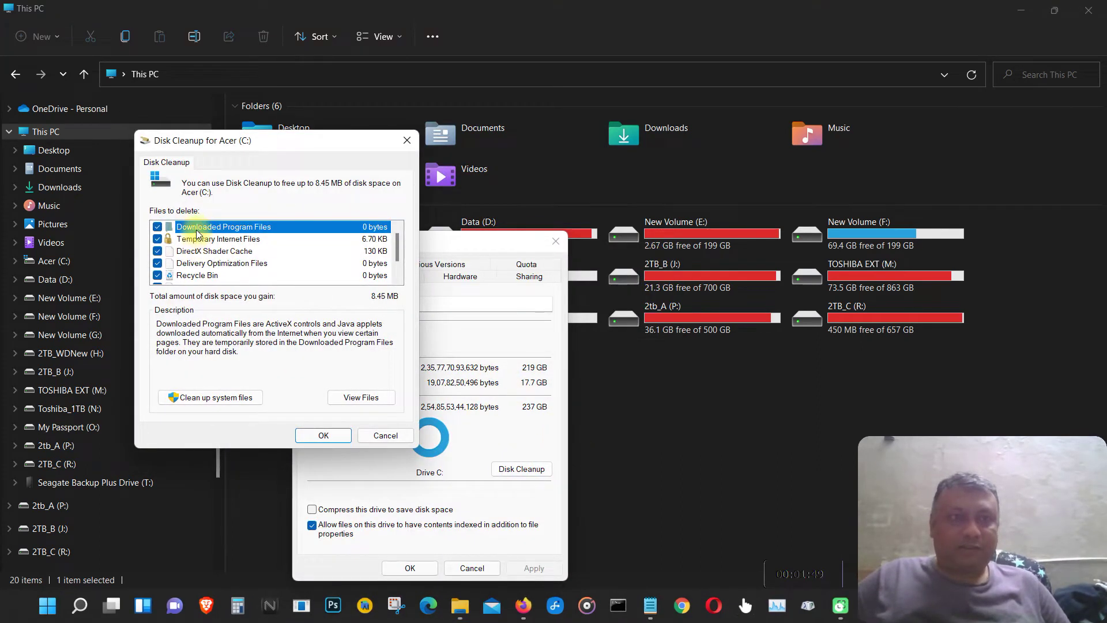
{"action": "scroll", "coordinate": [199, 235], "scroll_direction": "down", "scroll_amount": 1}
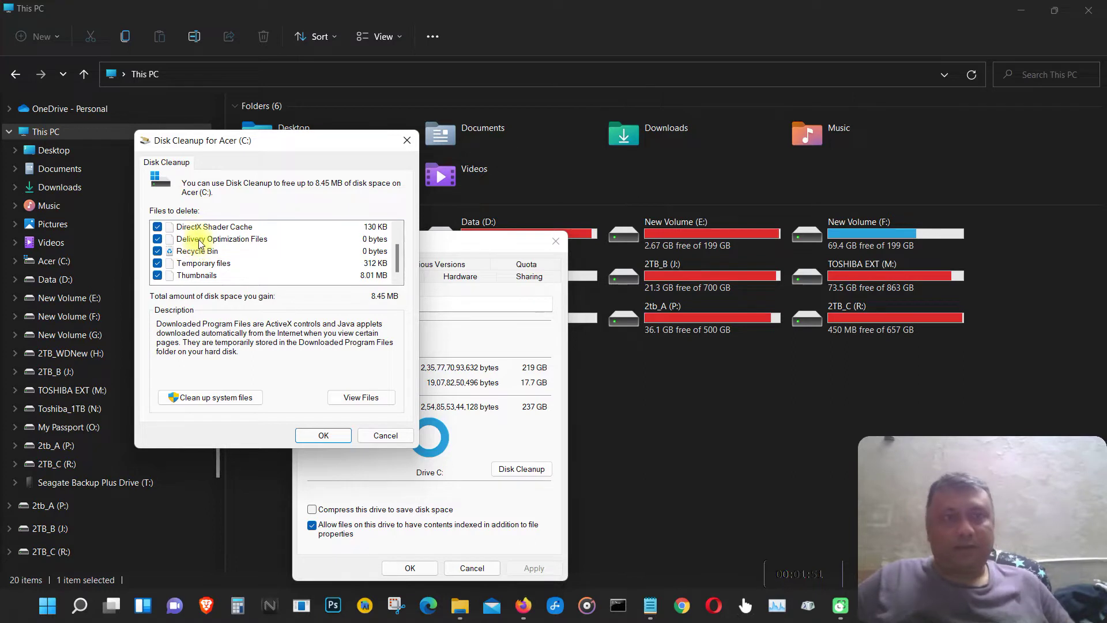
{"action": "scroll", "coordinate": [173, 242], "scroll_direction": "up", "scroll_amount": 1}
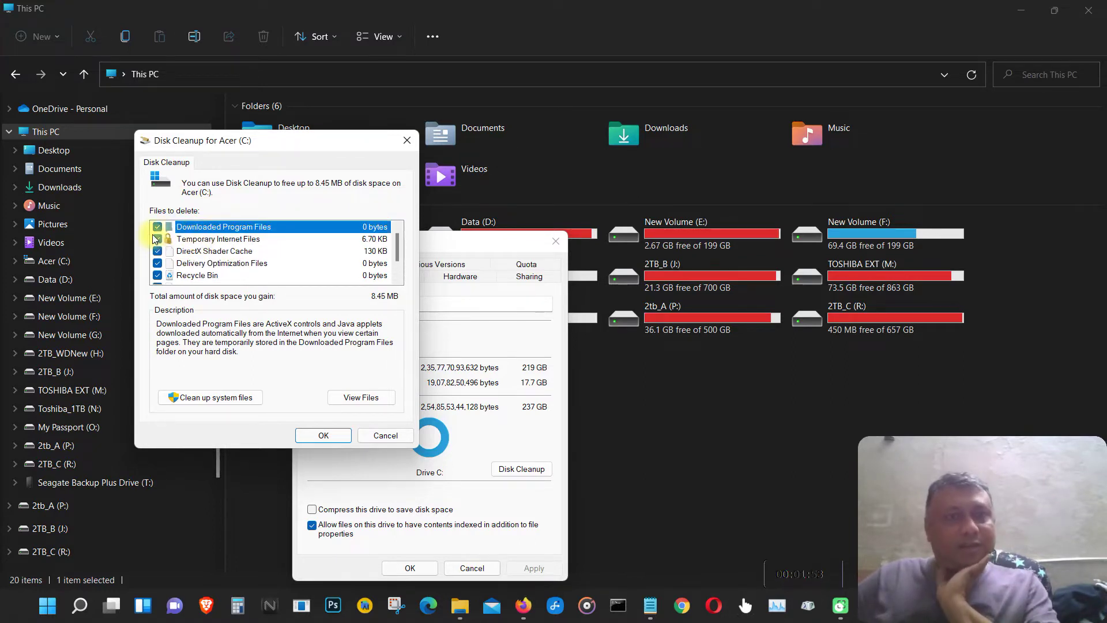
{"action": "scroll", "coordinate": [160, 260], "scroll_direction": "down", "scroll_amount": 1}
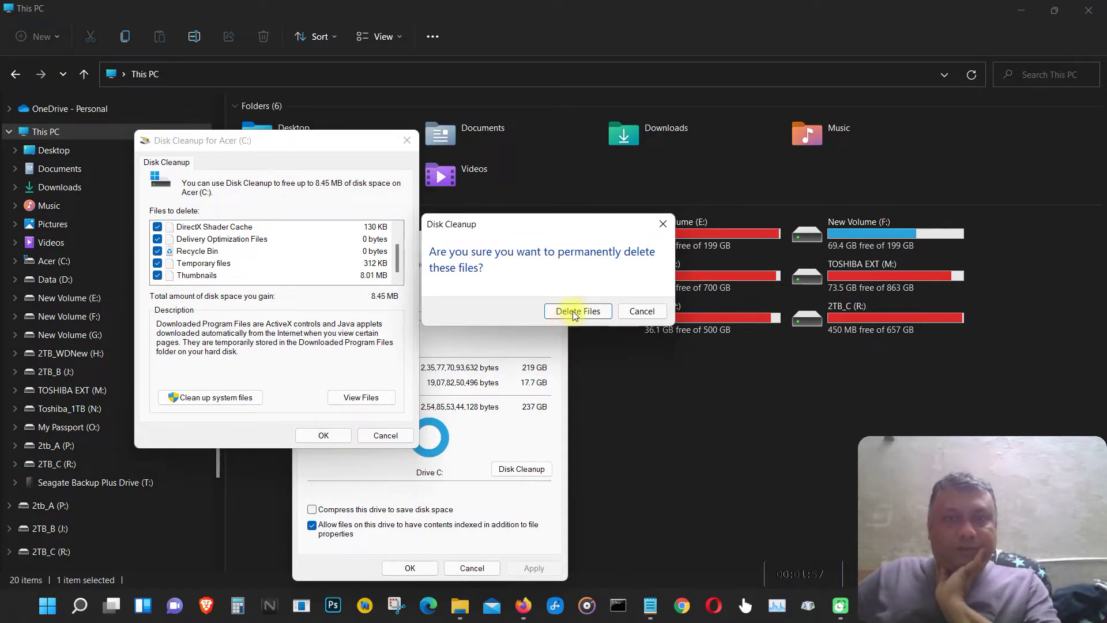
Delete the checked 8.45 MB of junk files, then launch Disk Cleanup again for Acer (C:).
{"action": "left_click", "coordinate": [573, 309]}
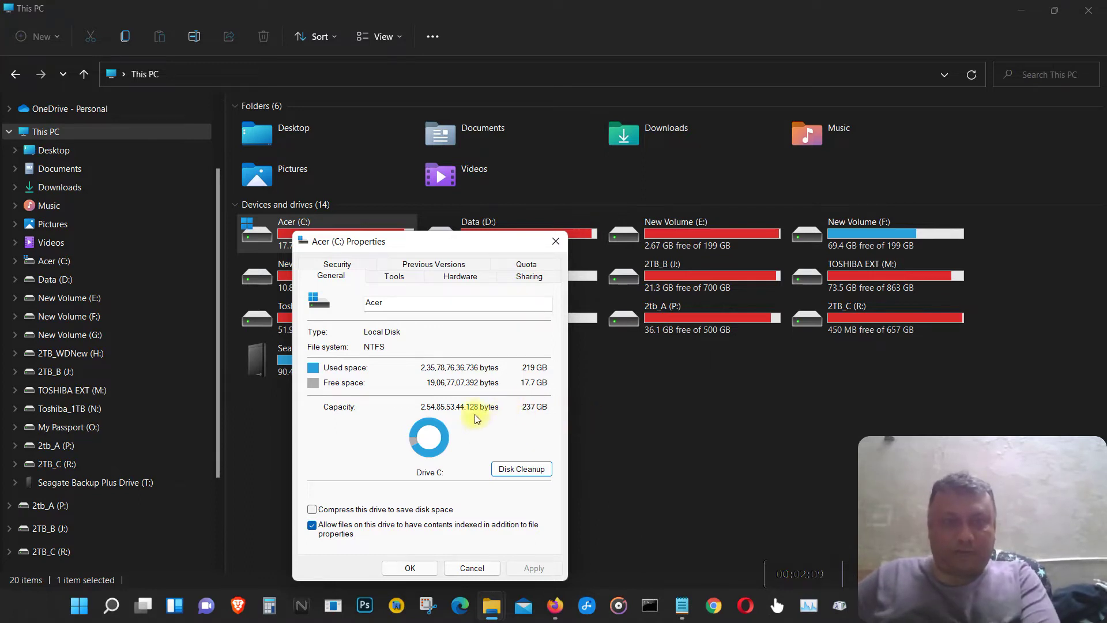
{"action": "left_click", "coordinate": [516, 475]}
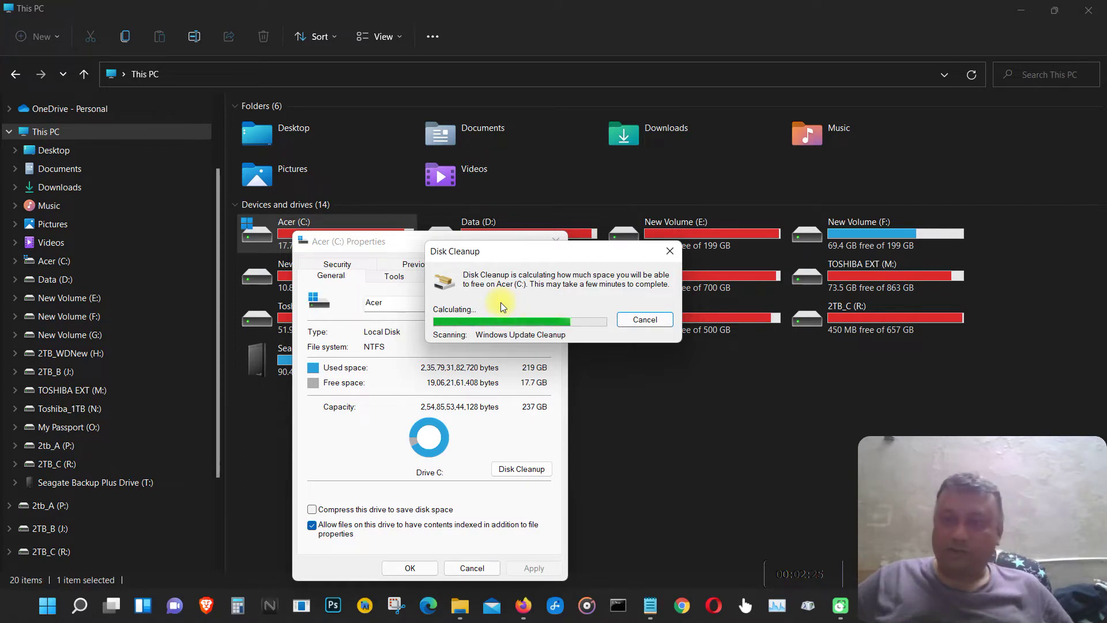
{"action": "scroll", "coordinate": [127, 197], "scroll_direction": "down", "scroll_amount": 2}
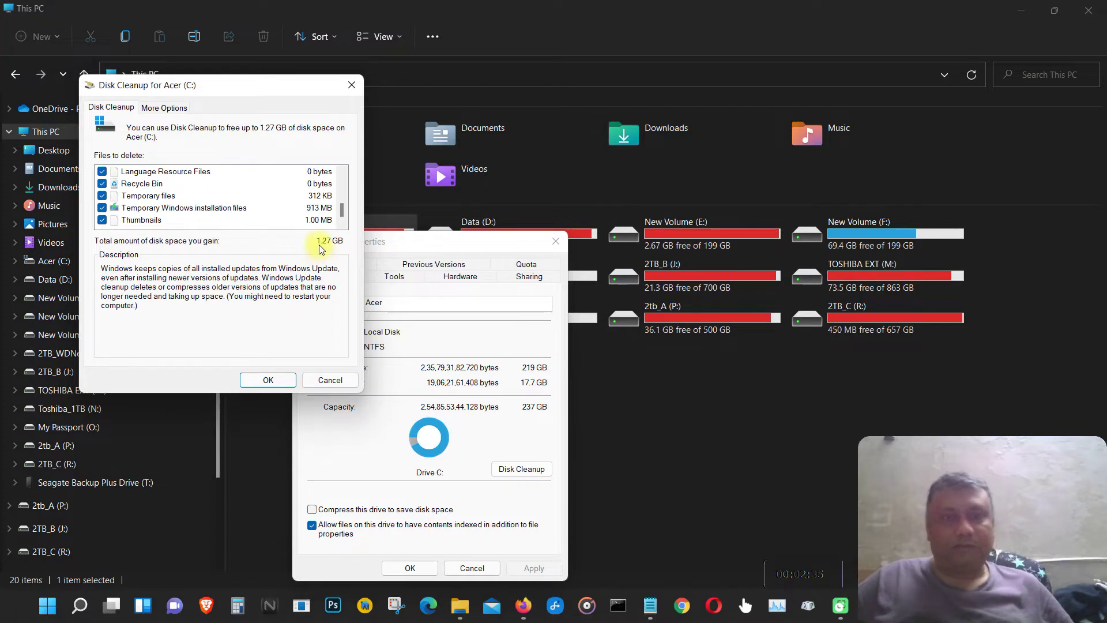
Cancel the 1.27 GB system-file cleanup and the C: Properties, then start Task Manager.
{"action": "left_click", "coordinate": [327, 380]}
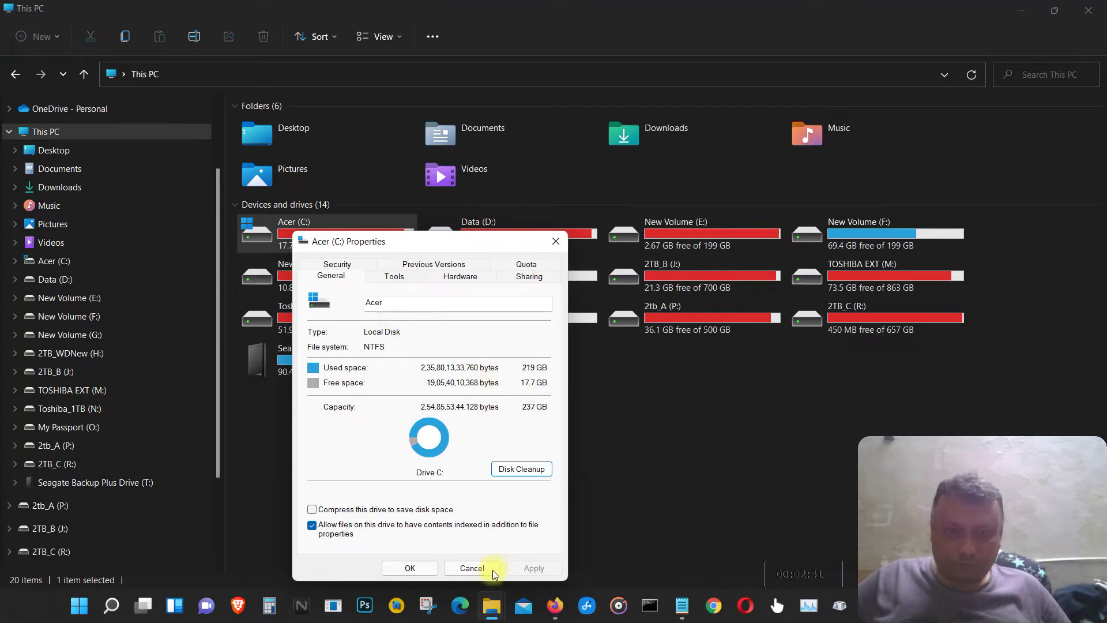
{"action": "left_click", "coordinate": [493, 572]}
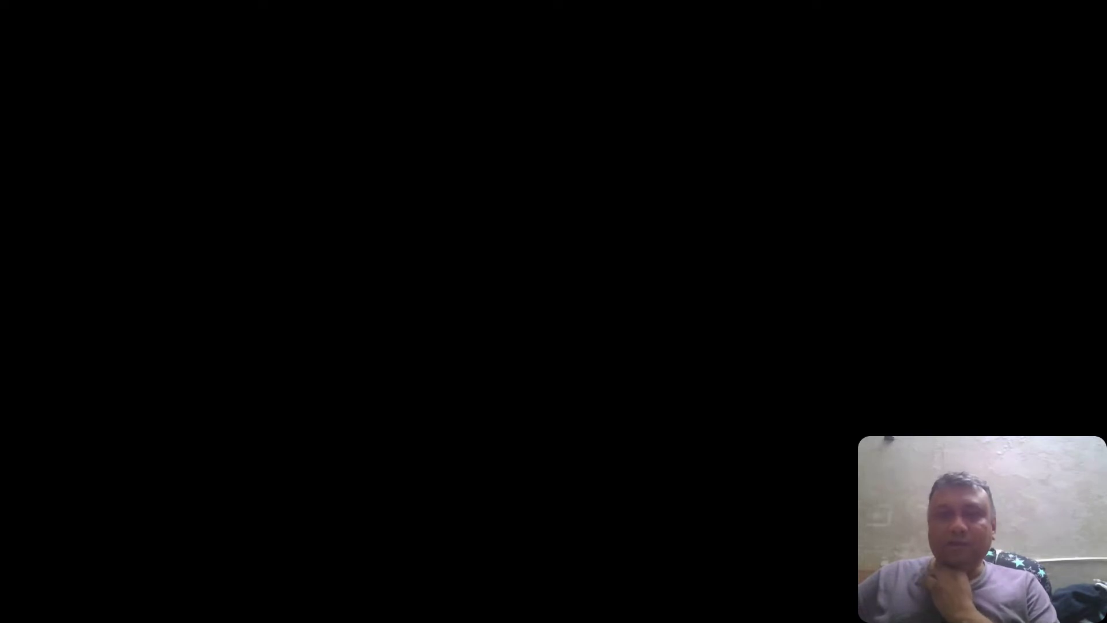
{"action": "left_click", "coordinate": [589, 412]}
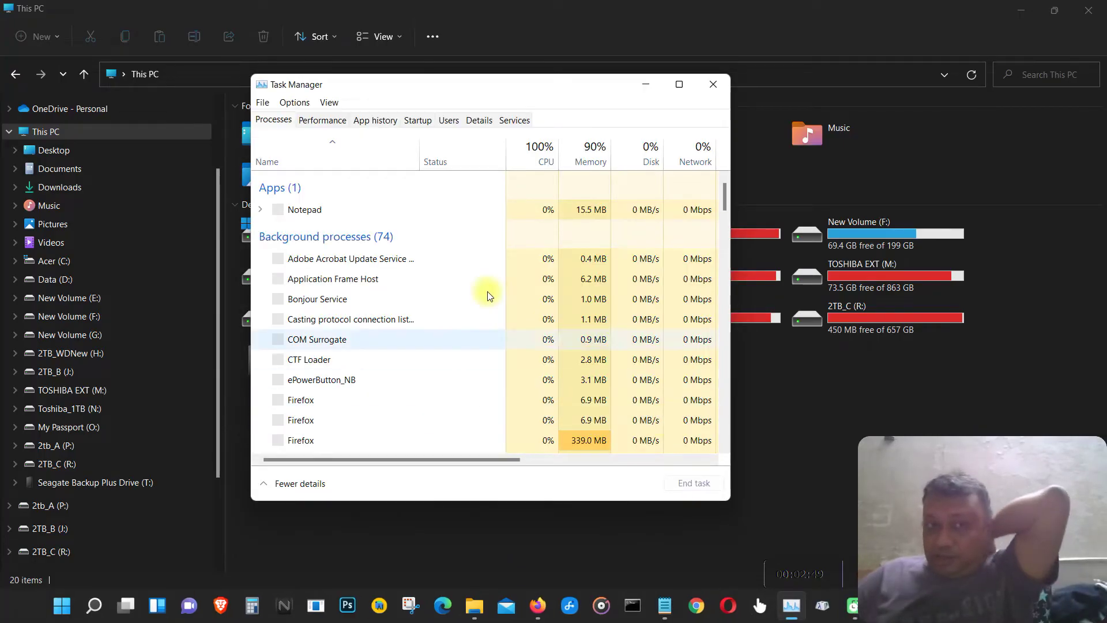
Show the Startup apps list, close File Explorer behind it and maximize Task Manager.
{"action": "left_click", "coordinate": [418, 120]}
{"action": "scroll", "coordinate": [511, 273], "scroll_direction": "down", "scroll_amount": 1}
{"action": "scroll", "coordinate": [511, 272], "scroll_direction": "up", "scroll_amount": 1}
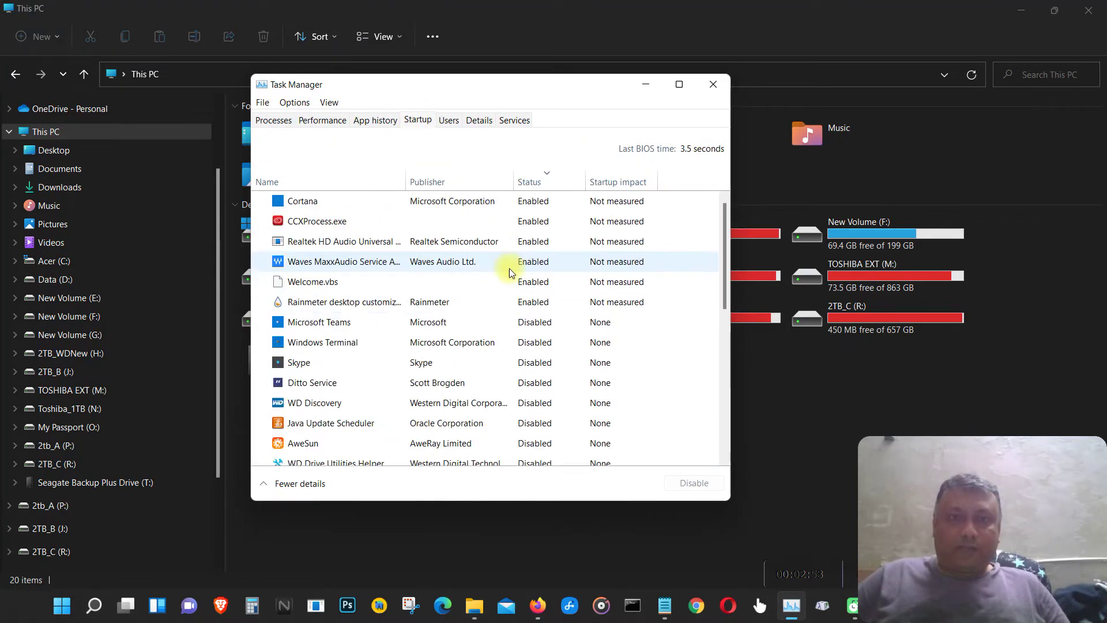
{"action": "scroll", "coordinate": [511, 273], "scroll_direction": "down", "scroll_amount": 2}
{"action": "scroll", "coordinate": [510, 272], "scroll_direction": "down", "scroll_amount": 3}
{"action": "scroll", "coordinate": [511, 273], "scroll_direction": "down", "scroll_amount": 1}
{"action": "scroll", "coordinate": [510, 272], "scroll_direction": "up", "scroll_amount": 3}
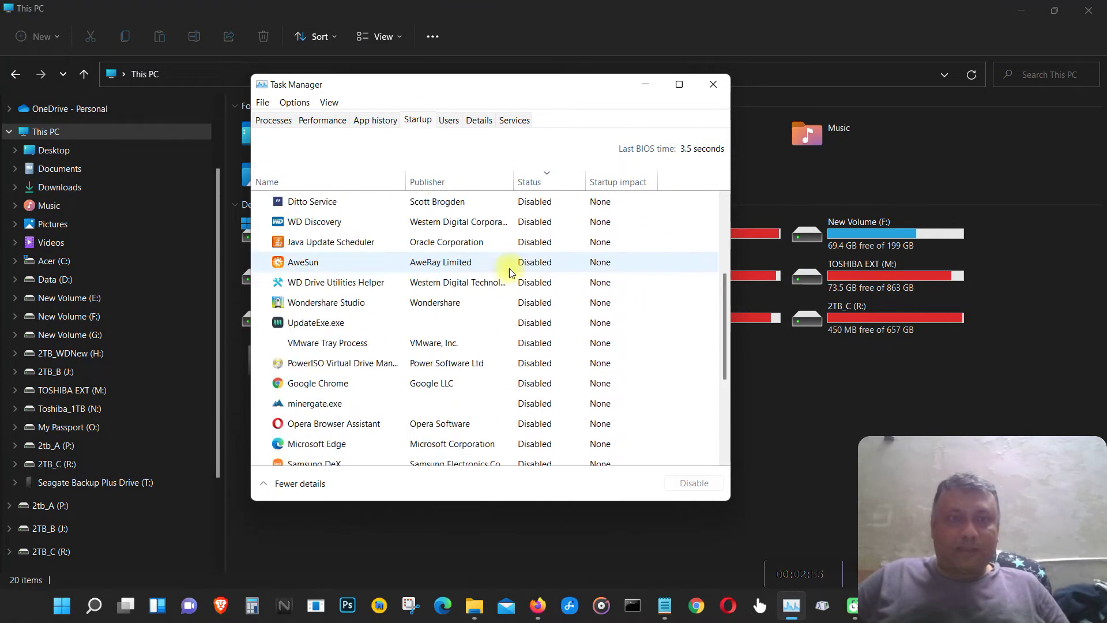
{"action": "scroll", "coordinate": [511, 272], "scroll_direction": "up", "scroll_amount": 2}
{"action": "scroll", "coordinate": [510, 272], "scroll_direction": "up", "scroll_amount": 1}
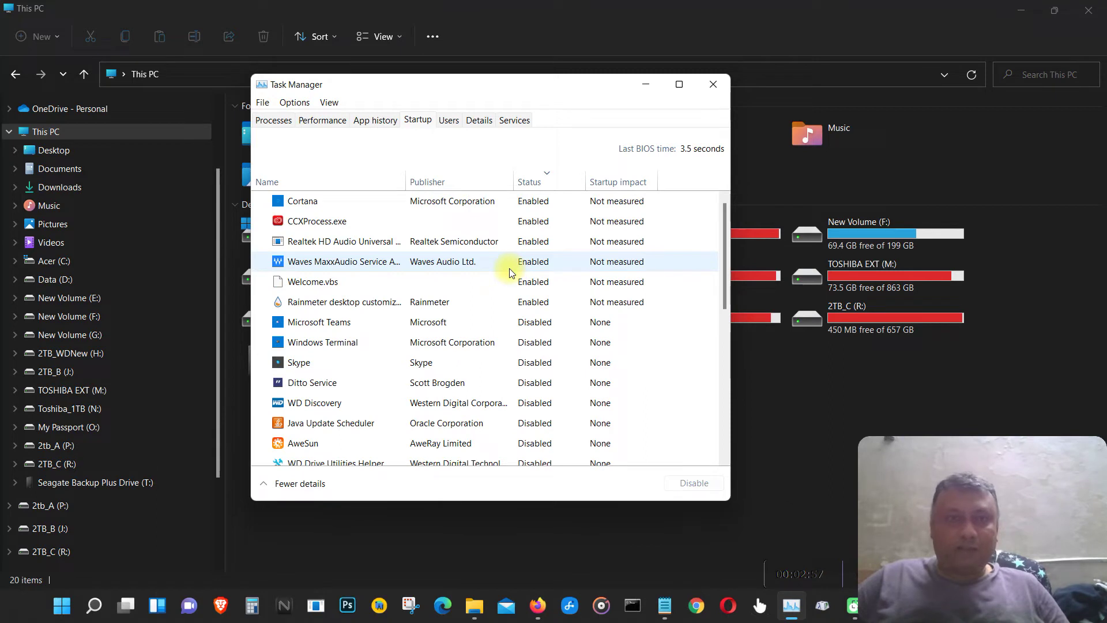
{"action": "left_click", "coordinate": [322, 302]}
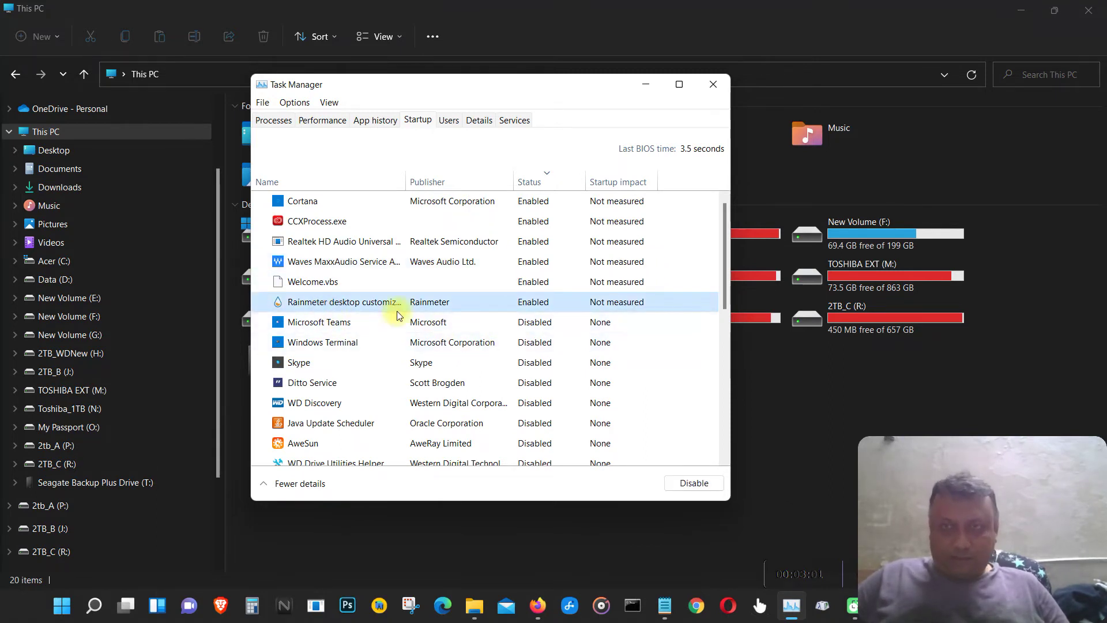
{"action": "left_click", "coordinate": [1020, 9]}
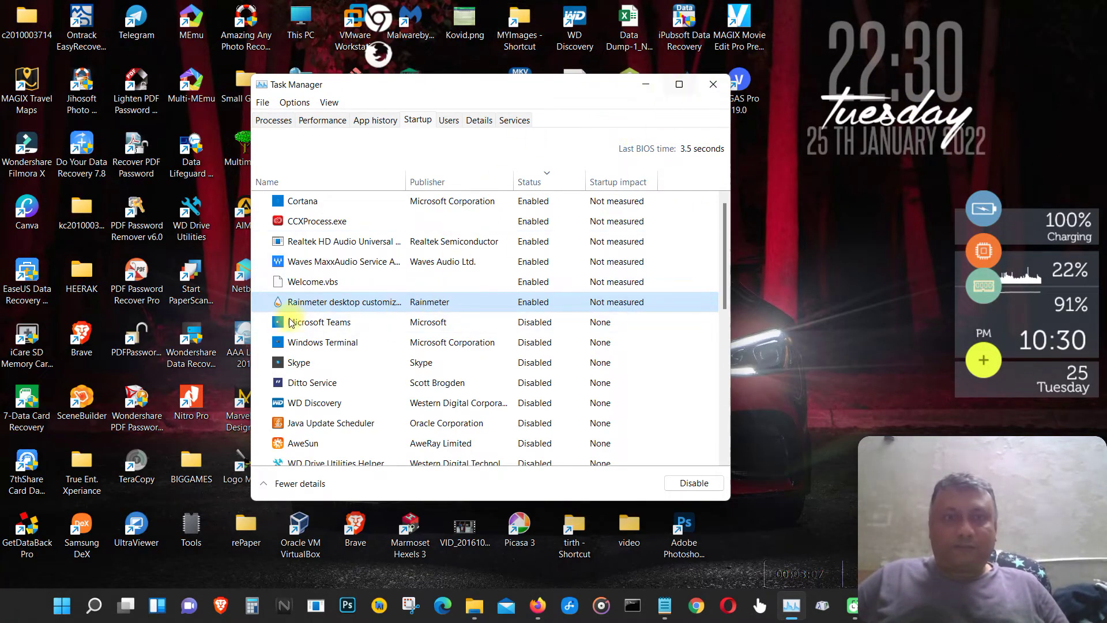
{"action": "key", "text": "super+Up"}
{"action": "left_click", "coordinate": [320, 327]}
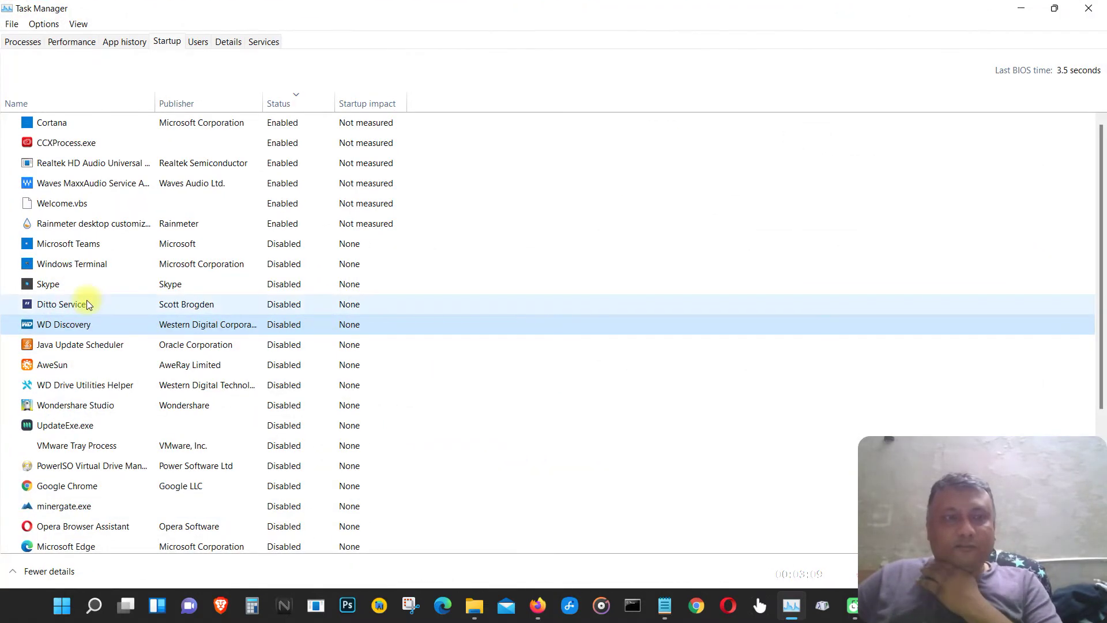
Review Rainmeter, Realtek and Waves MaxxAudio entries without changing them, then close Task Manager.
{"action": "right_click", "coordinate": [136, 224]}
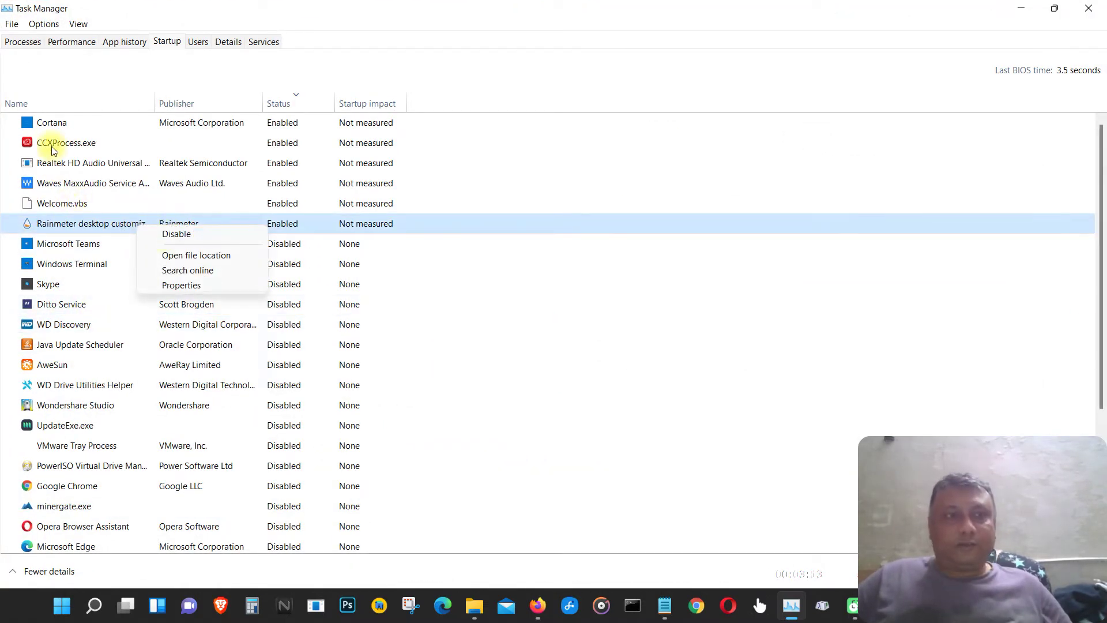
{"action": "left_click", "coordinate": [72, 244]}
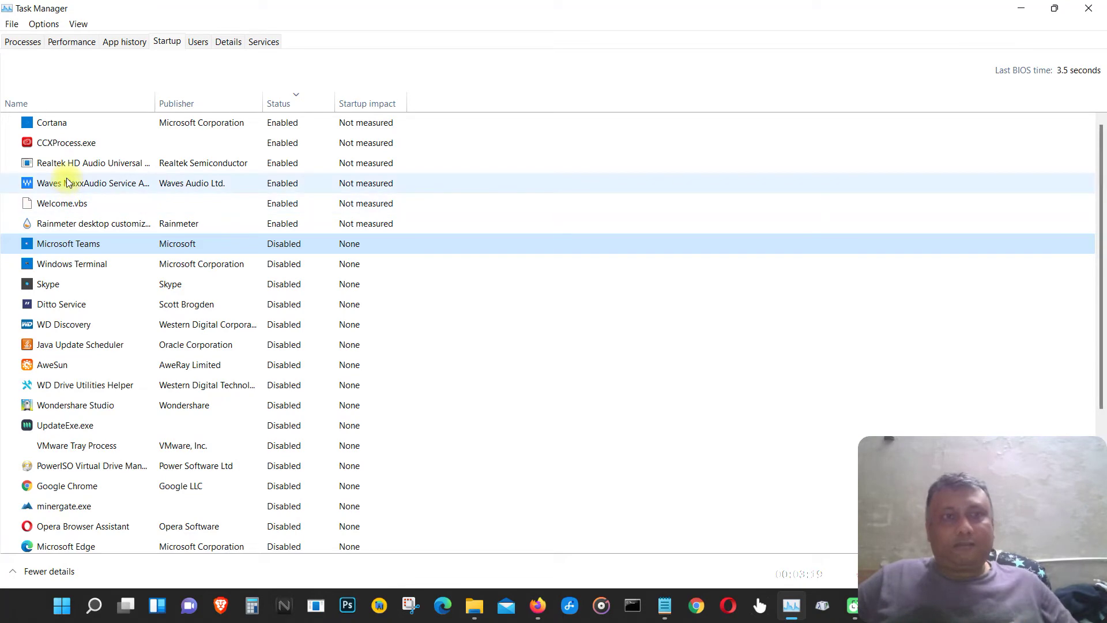
{"action": "left_click", "coordinate": [259, 163]}
{"action": "left_click", "coordinate": [198, 183]}
{"action": "left_click", "coordinate": [1089, 8]}
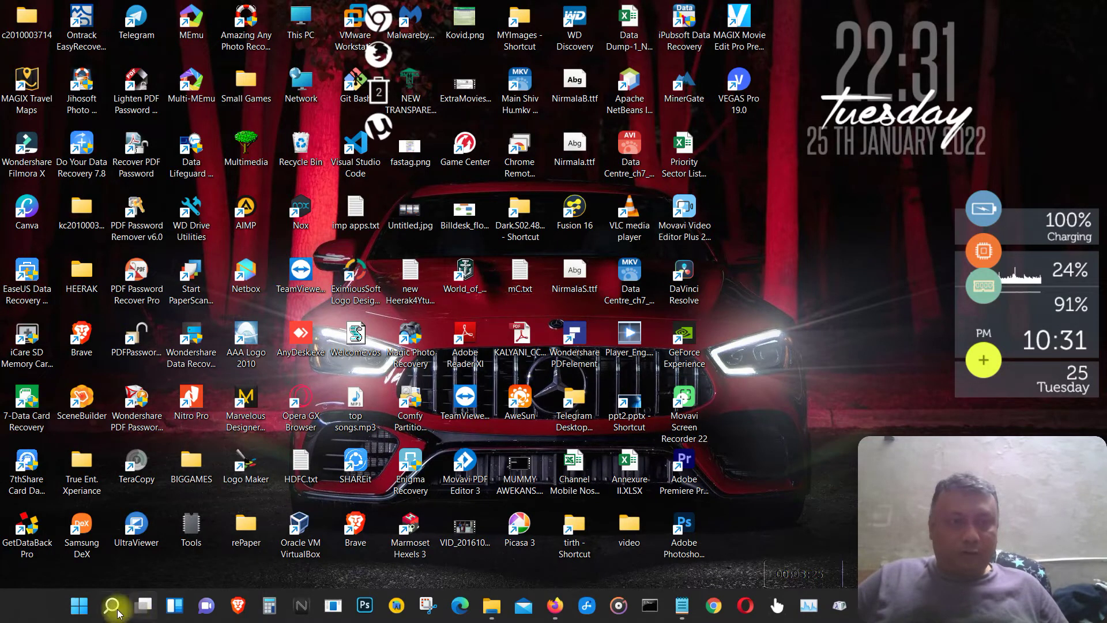
Launch Control Panel from the Run dialog and go to Power Options.
{"action": "right_click", "coordinate": [88, 609]}
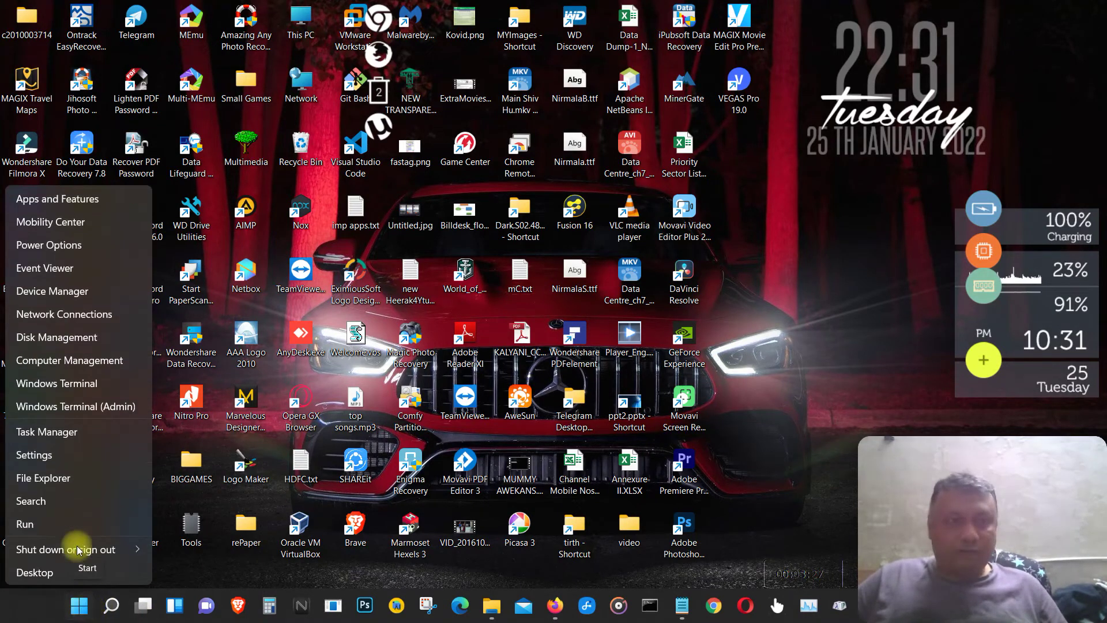
{"action": "left_click", "coordinate": [43, 522]}
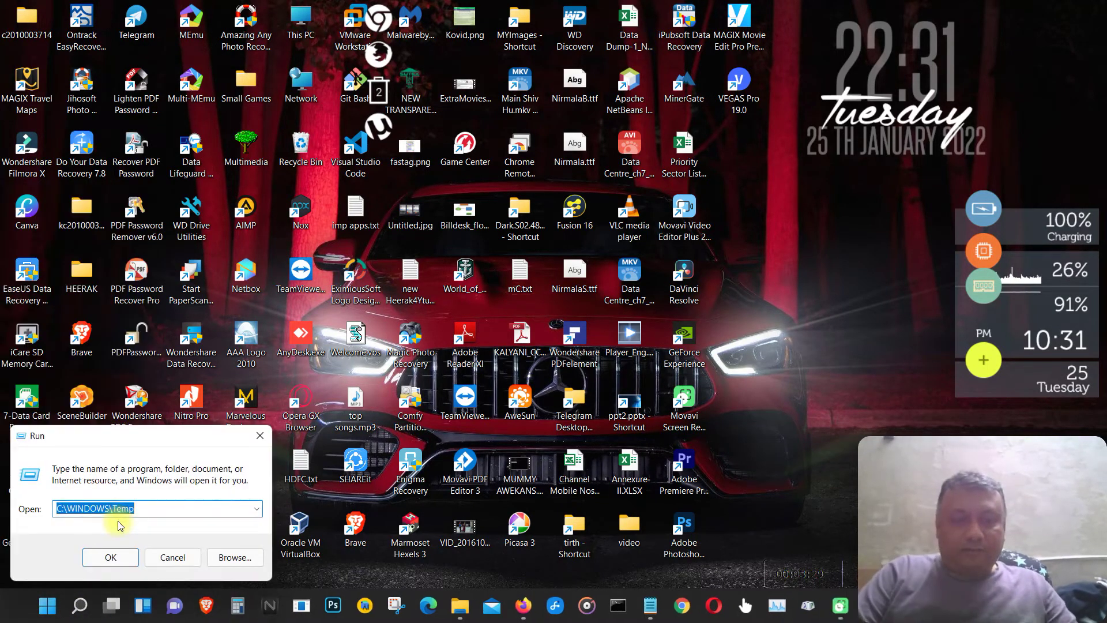
{"action": "type", "text": "%temp%"}
{"action": "key", "text": "Return"}
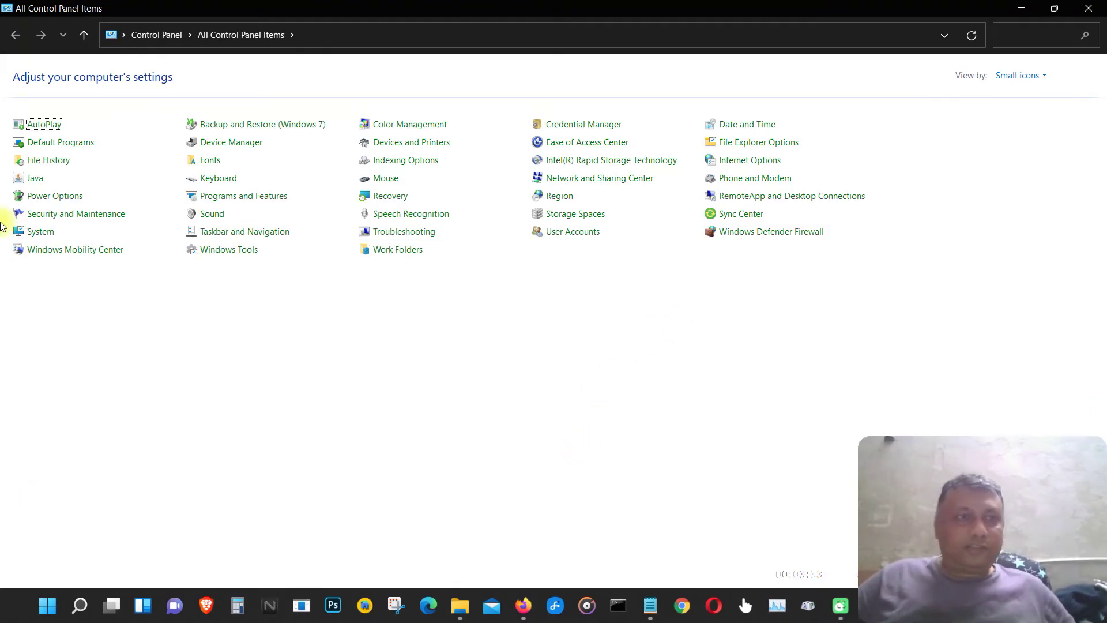
{"action": "left_click", "coordinate": [59, 202]}
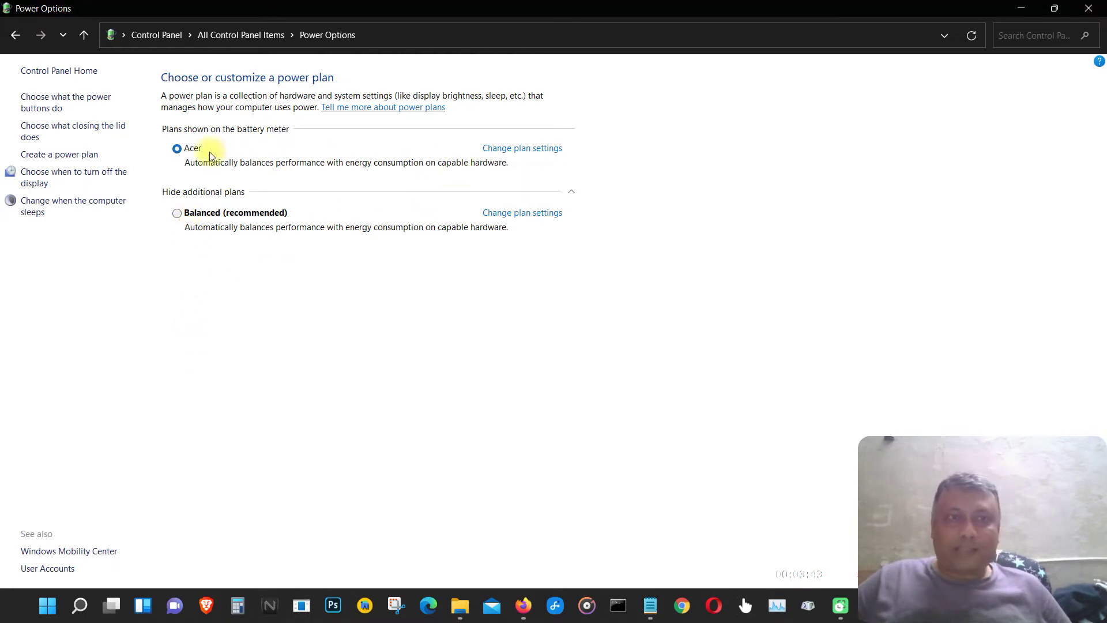
Open the Acer plan's settings and its advanced power settings.
{"action": "left_click", "coordinate": [517, 150]}
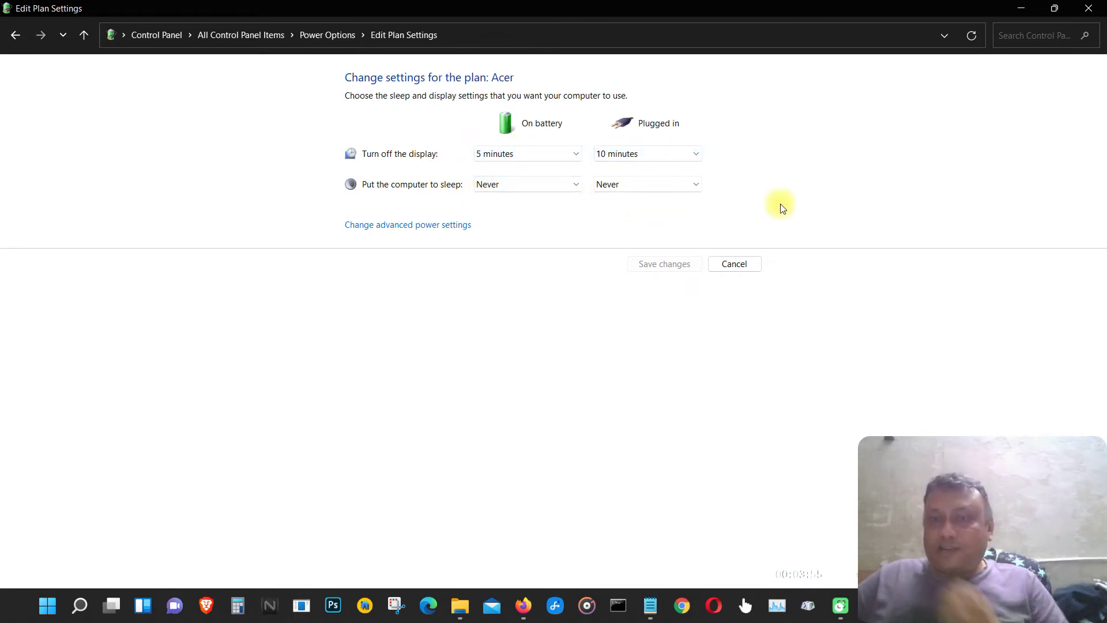
{"action": "left_click", "coordinate": [400, 227]}
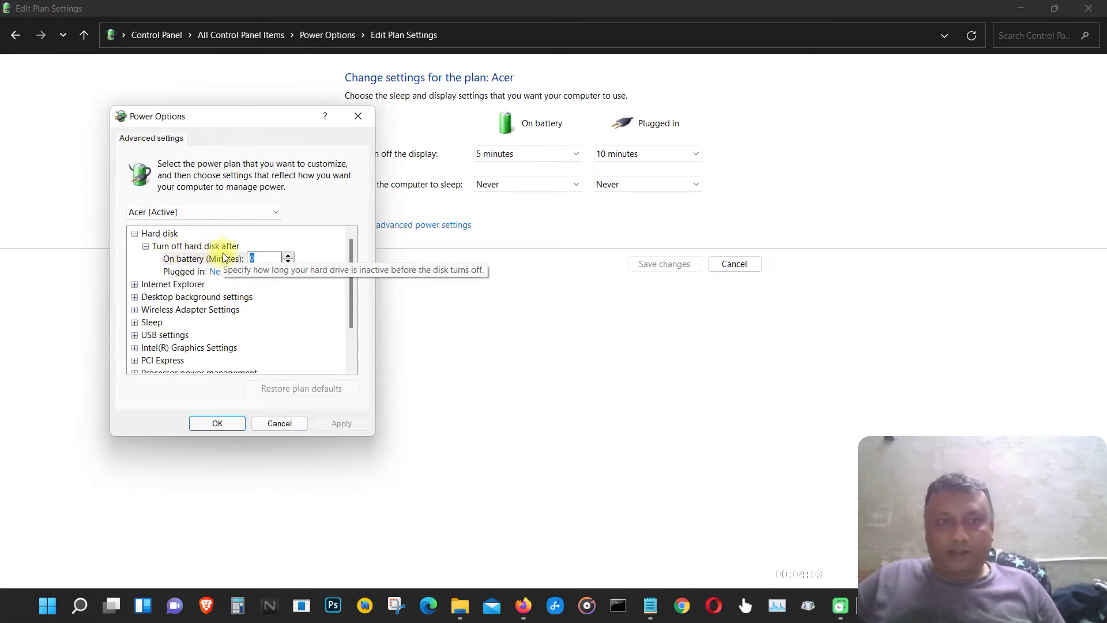
{"action": "scroll", "coordinate": [186, 326], "scroll_direction": "down", "scroll_amount": 1}
Review Sleep timings and processor states at 0% minimum and 100% maximum.
{"action": "left_click", "coordinate": [135, 286]}
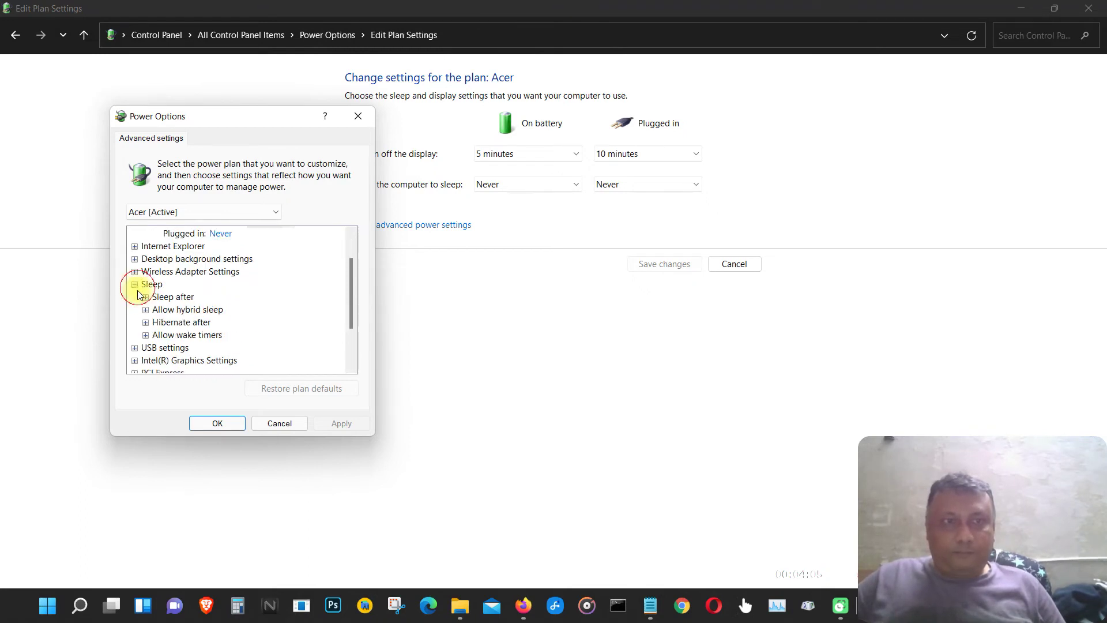
{"action": "left_click", "coordinate": [145, 297]}
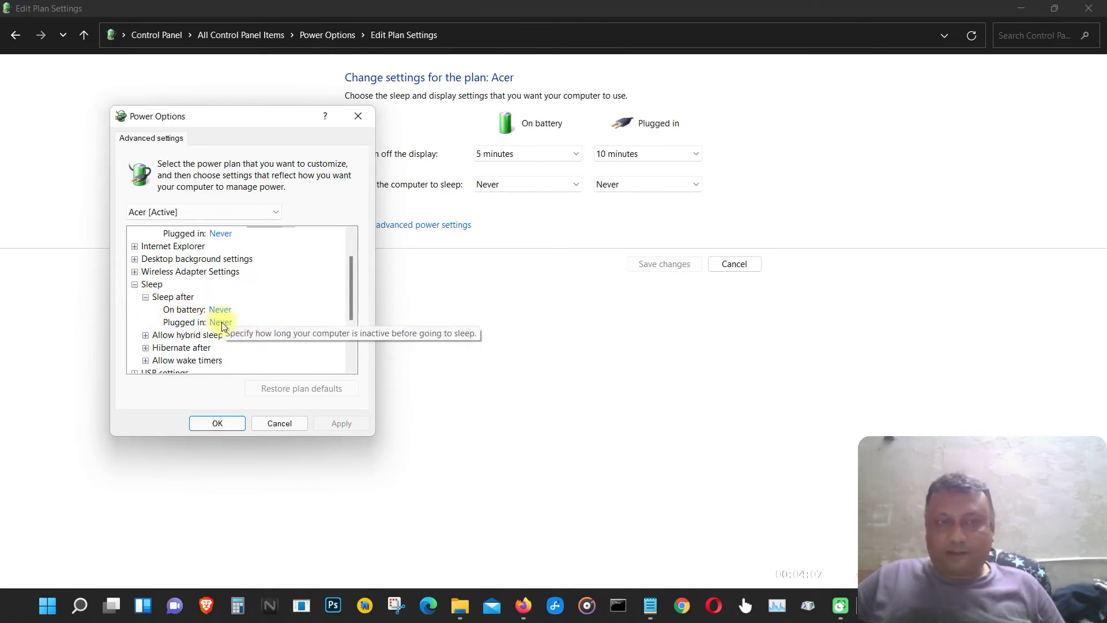
{"action": "scroll", "coordinate": [301, 350], "scroll_direction": "down", "scroll_amount": 1}
{"action": "scroll", "coordinate": [287, 342], "scroll_direction": "down", "scroll_amount": 1}
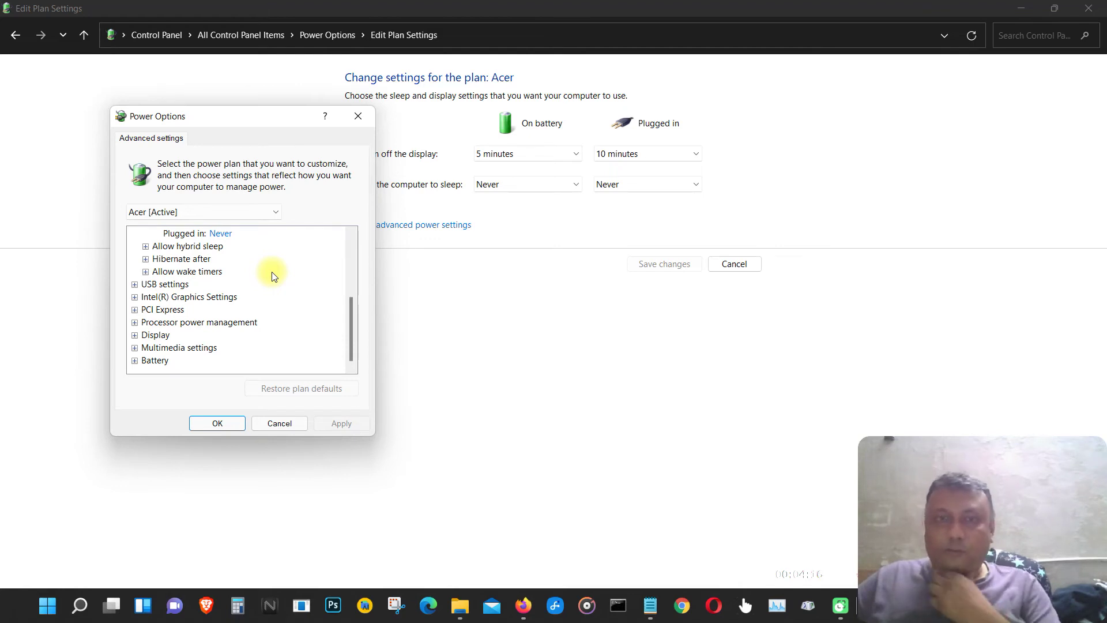
{"action": "left_click", "coordinate": [135, 323]}
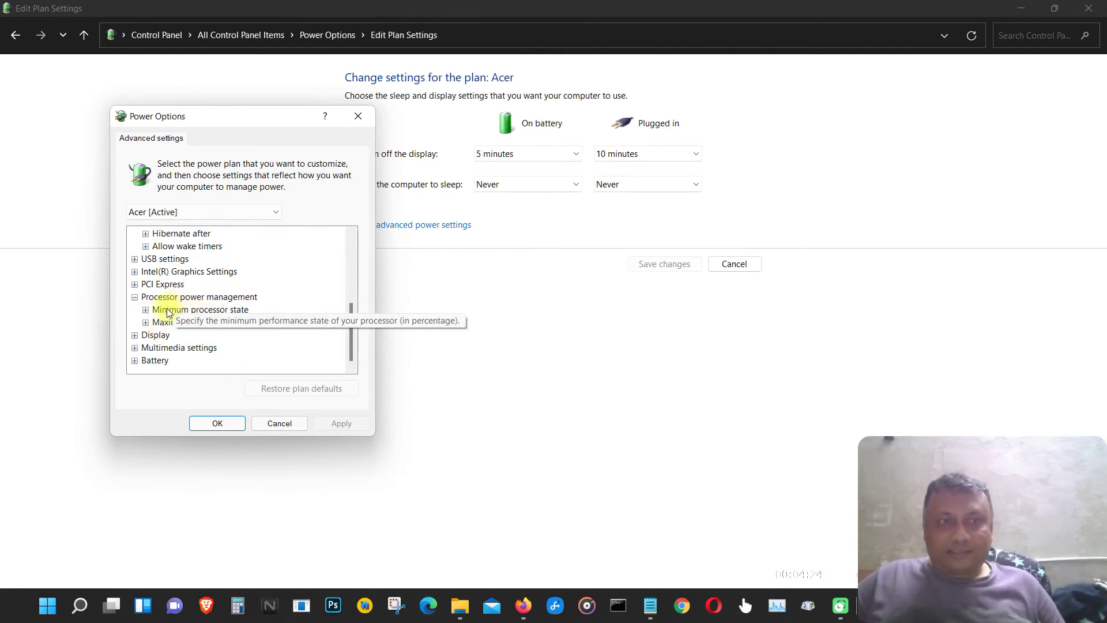
{"action": "left_click", "coordinate": [145, 309]}
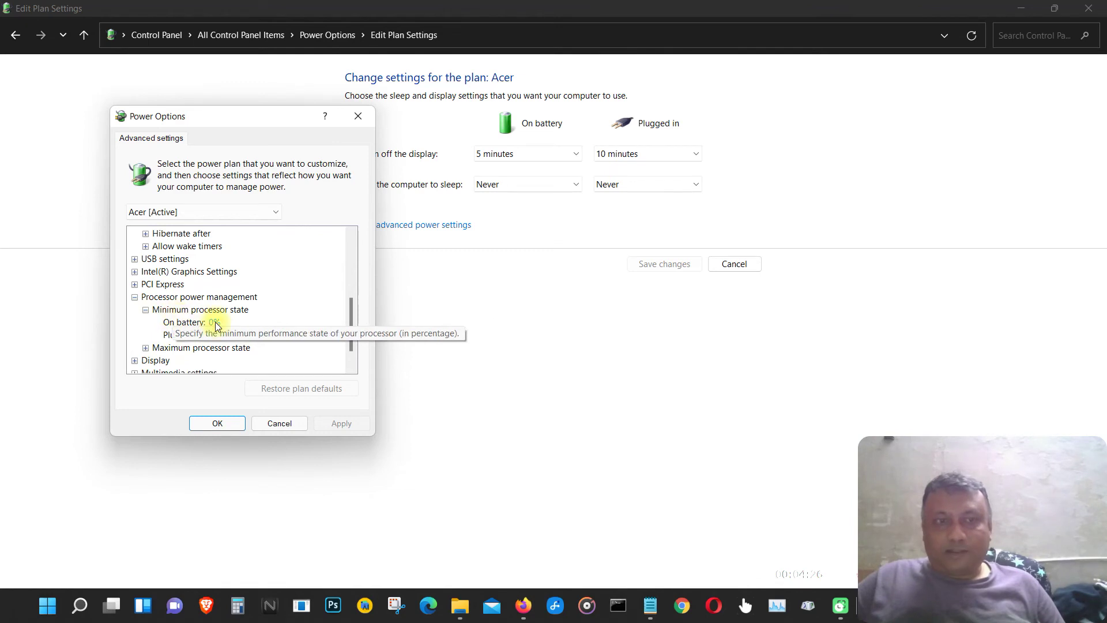
{"action": "left_click", "coordinate": [146, 347]}
{"action": "scroll", "coordinate": [202, 329], "scroll_direction": "down", "scroll_amount": 1}
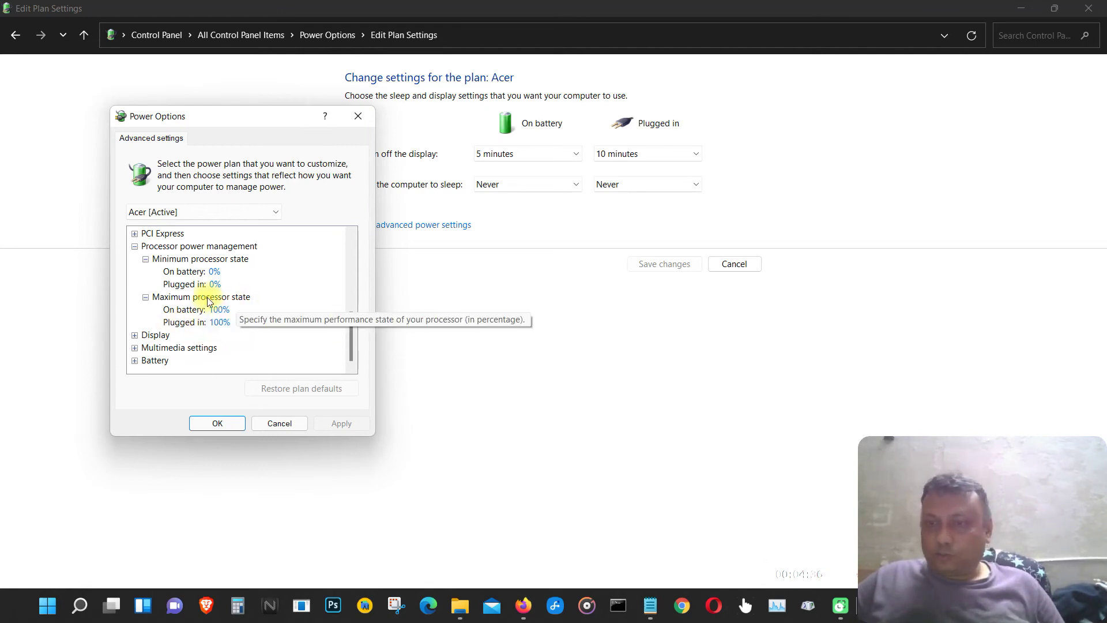
Check when the display turns off, then cancel the advanced settings unchanged.
{"action": "left_click", "coordinate": [135, 335]}
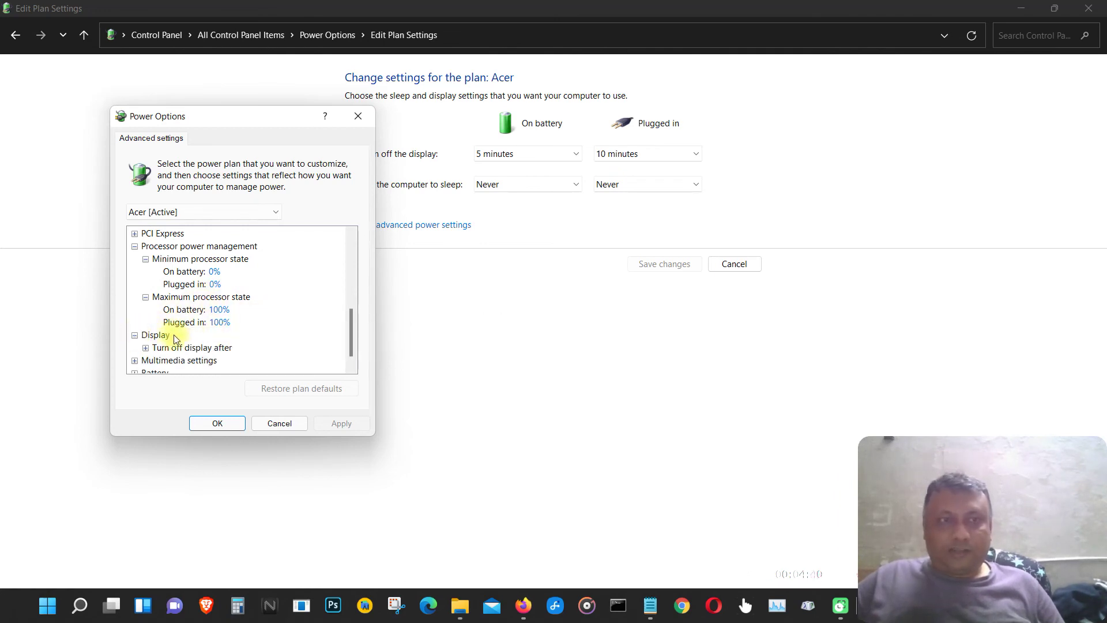
{"action": "left_click", "coordinate": [146, 347]}
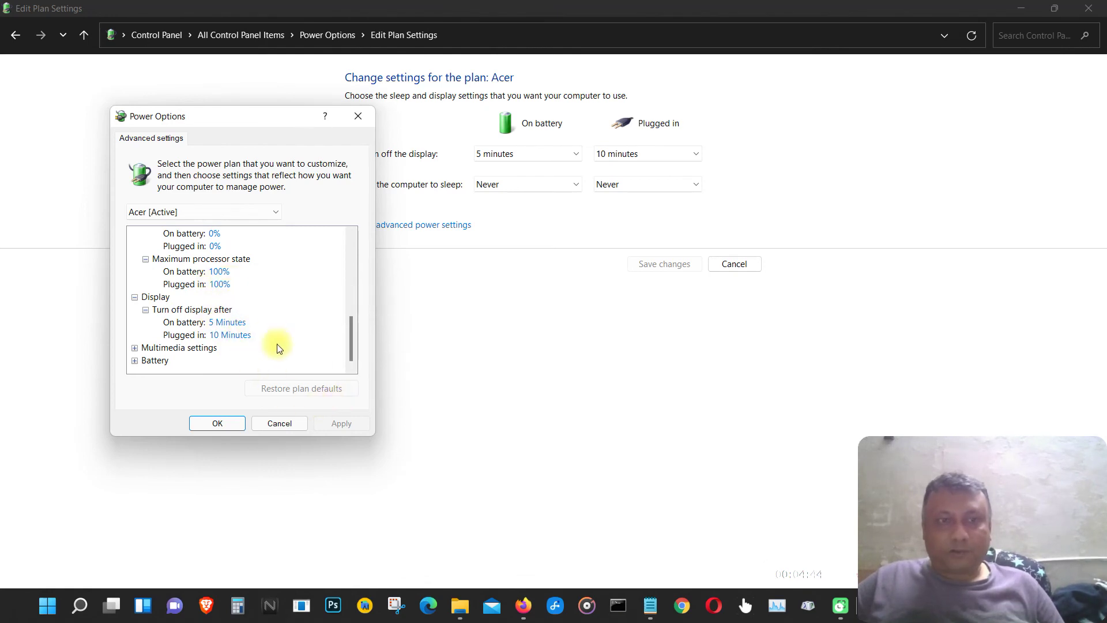
{"action": "left_click", "coordinate": [277, 423]}
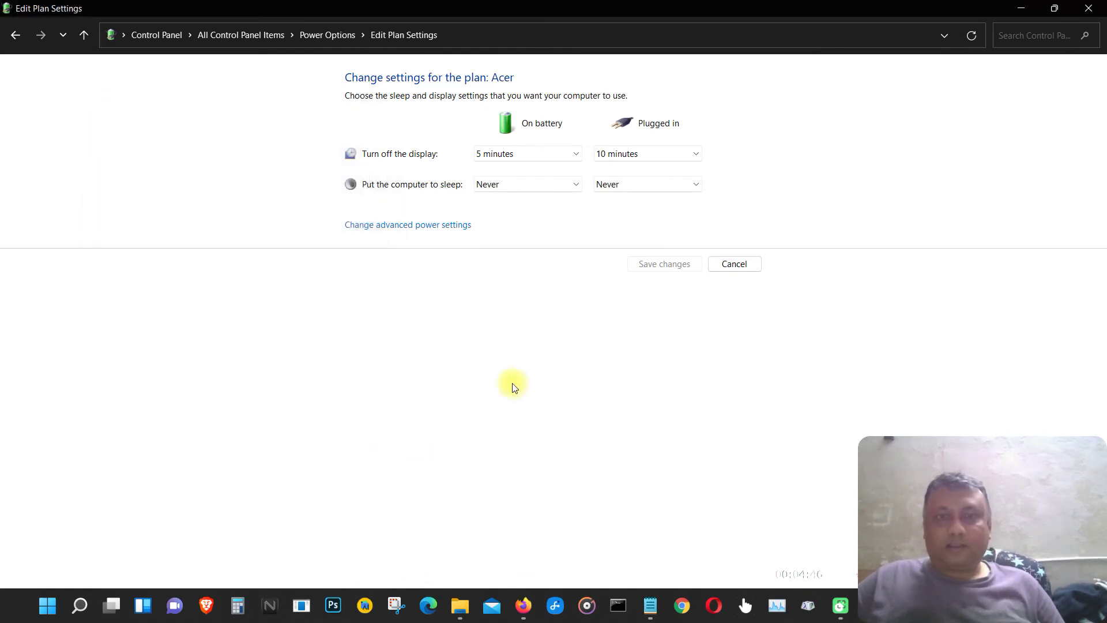
Close the Acer Edit Plan Settings window, returning to the desktop.
{"action": "left_click", "coordinate": [1089, 8]}
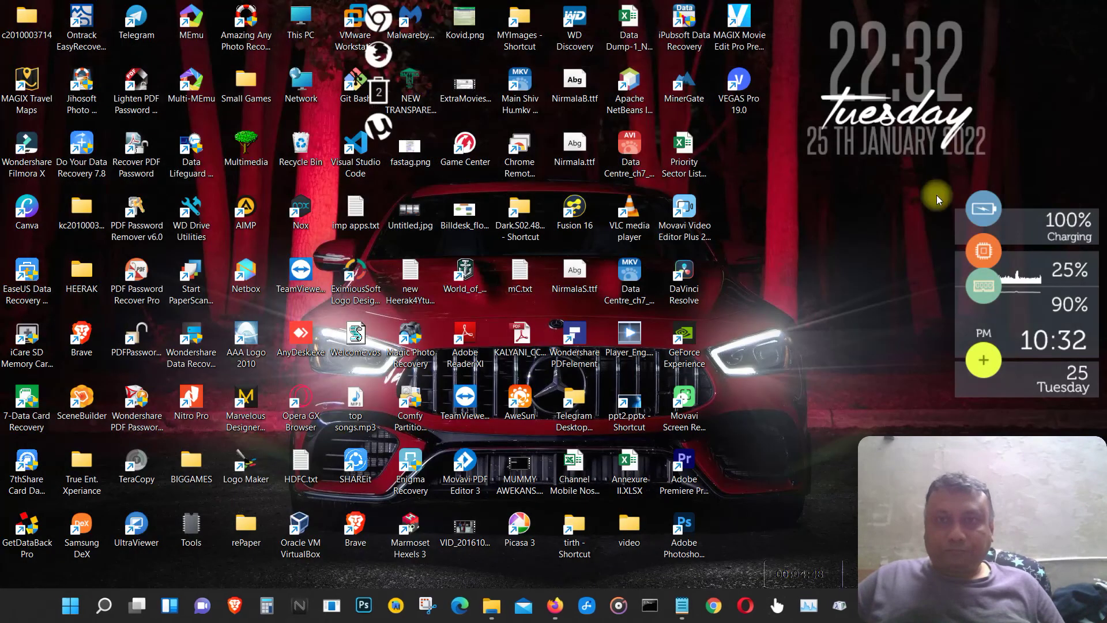